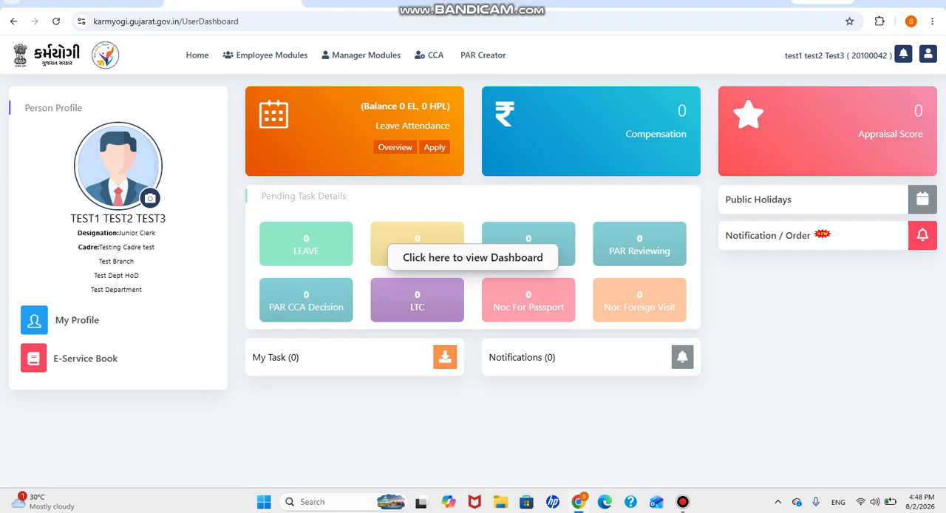
# Step: Open the ICMS Mode of Recruitment form and choose Testing Cadre test 20013009 as the cadre name
pyautogui.moveTo(444, 213)
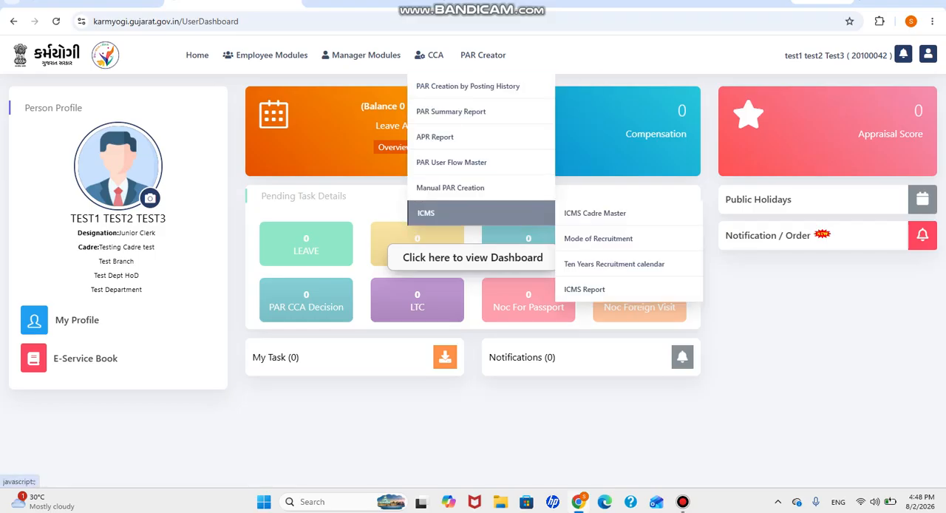
pyautogui.click(598, 238)
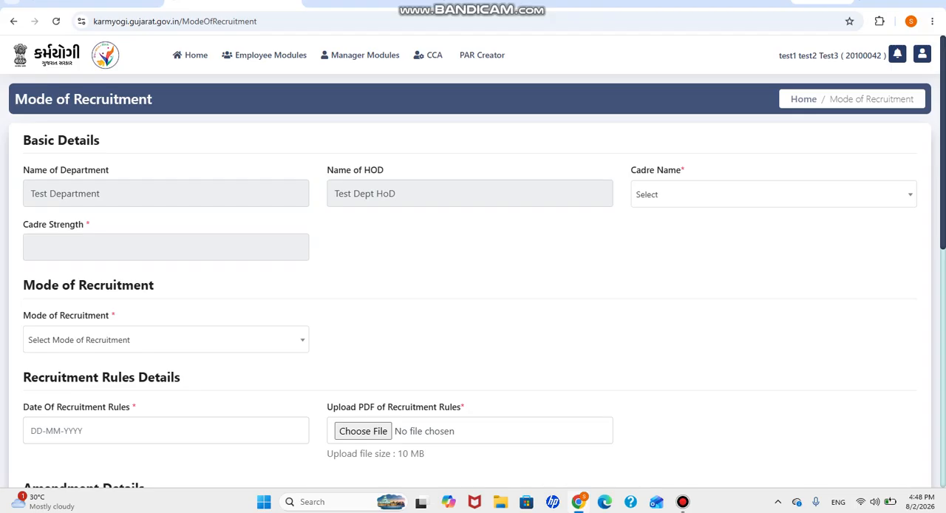
pyautogui.click(773, 194)
pyautogui.click(773, 271)
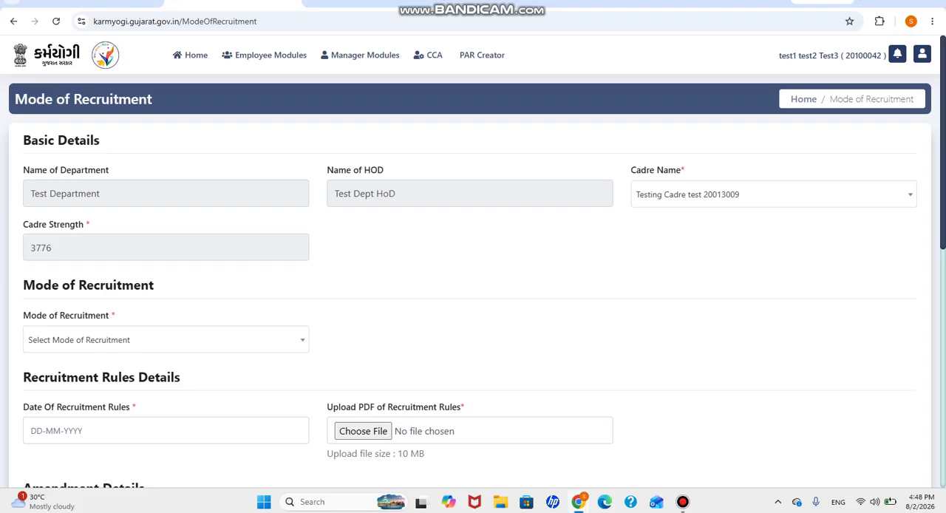
# Step: Set the mode of recruitment to Promotion & Semi Direct Promotion
pyautogui.scroll(-1, 473, 281)
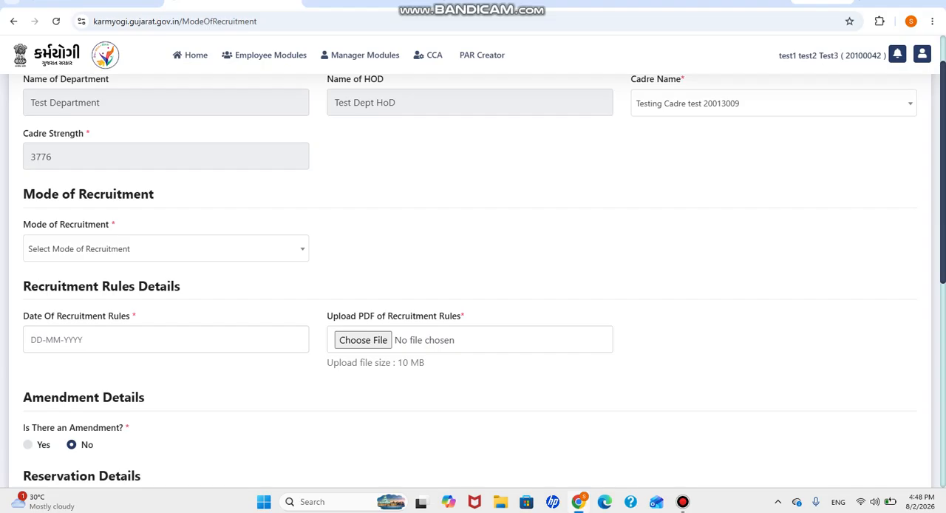
pyautogui.click(165, 249)
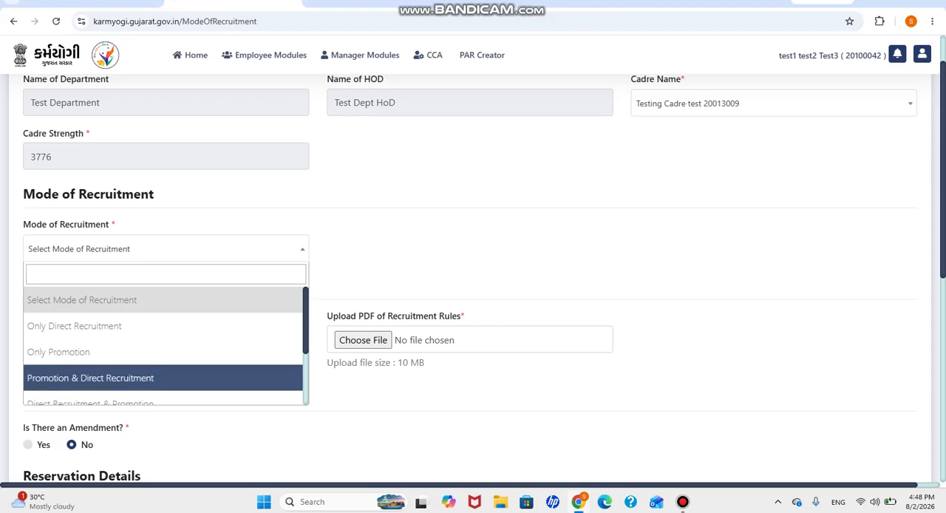
pyautogui.scroll(-3, 162, 340)
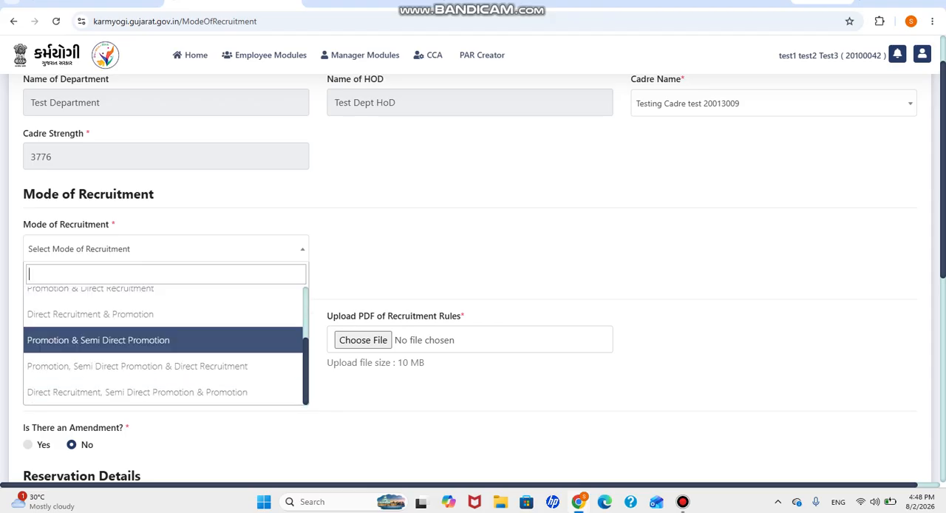
pyautogui.click(98, 340)
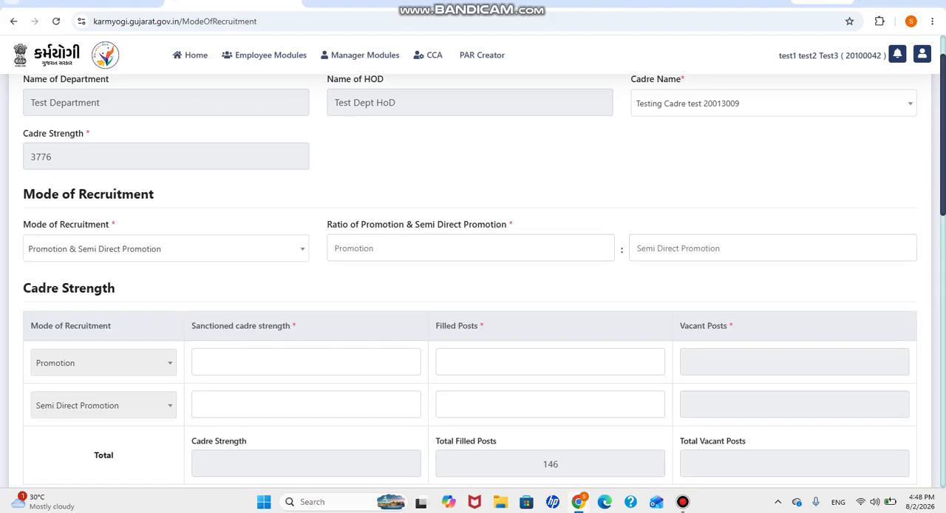
# Step: Enter a ratio of 1 : 2 for Promotion and Semi Direct Promotion
pyautogui.write('1')
pyautogui.press('Tab')
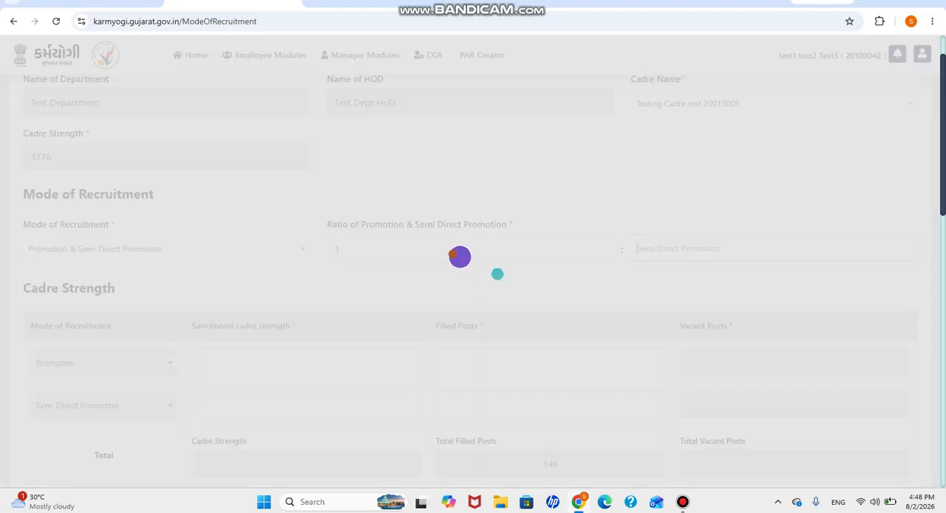
pyautogui.write('2')
pyautogui.press('Tab')
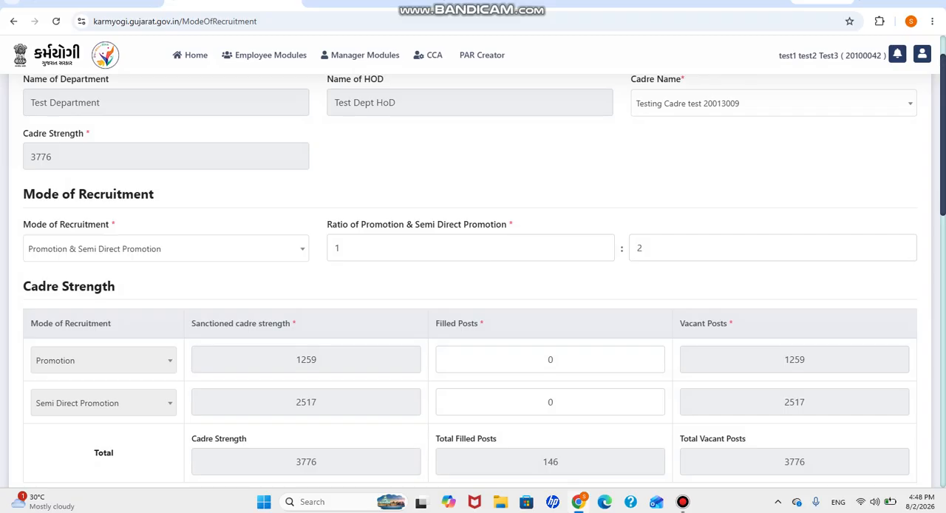
pyautogui.scroll(2, 470, 262)
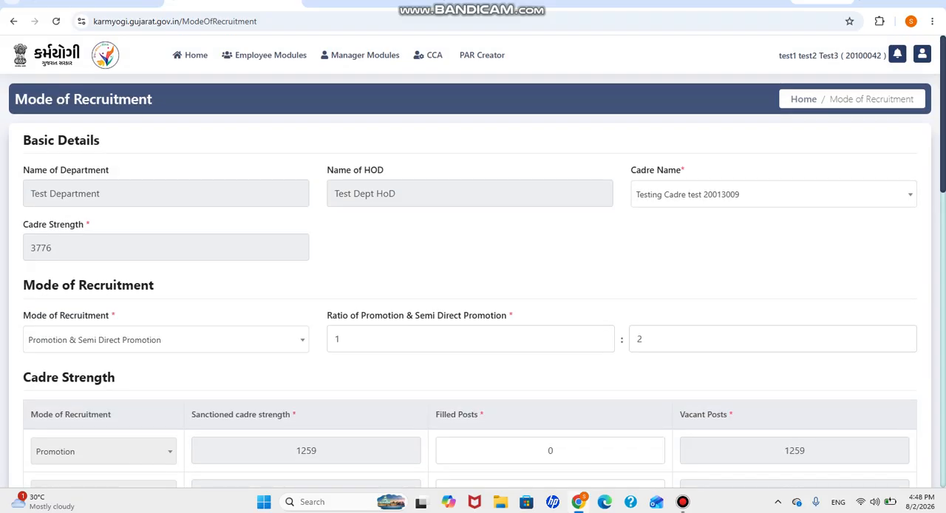
# Step: Enter the filled posts in the Cadre Strength table: 100 for Promotion and 46 for Semi Direct Promotion
pyautogui.scroll(-3, 473, 296)
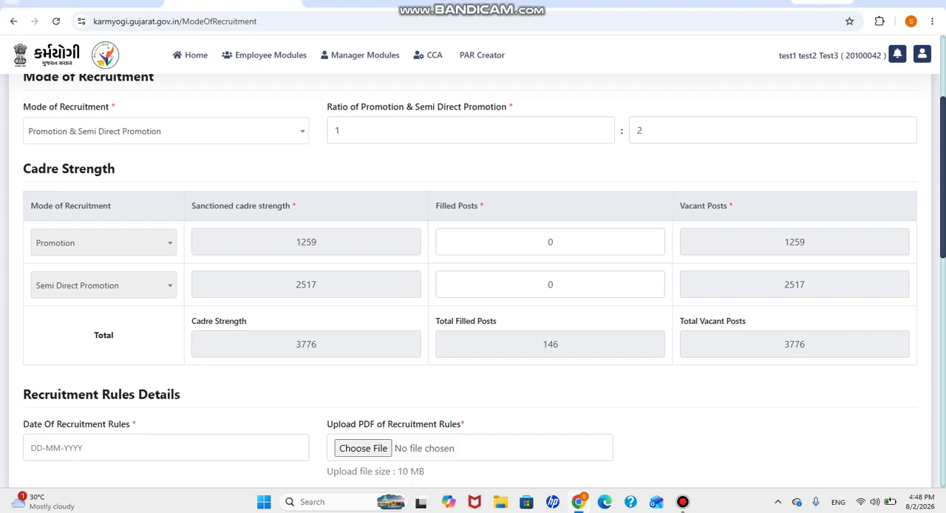
pyautogui.press('BackSpace')
pyautogui.write('100')
pyautogui.click(548, 284)
pyautogui.click(554, 285)
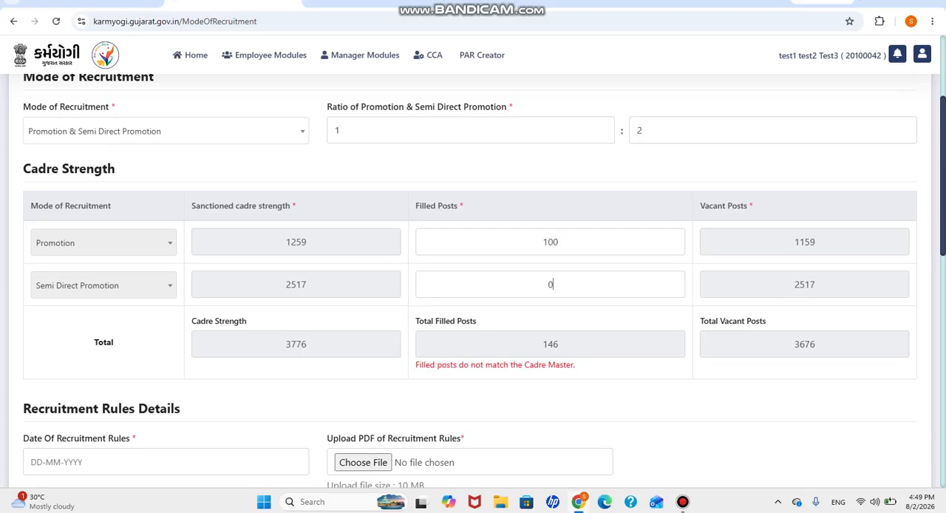
pyautogui.press('BackSpace')
pyautogui.write('46')
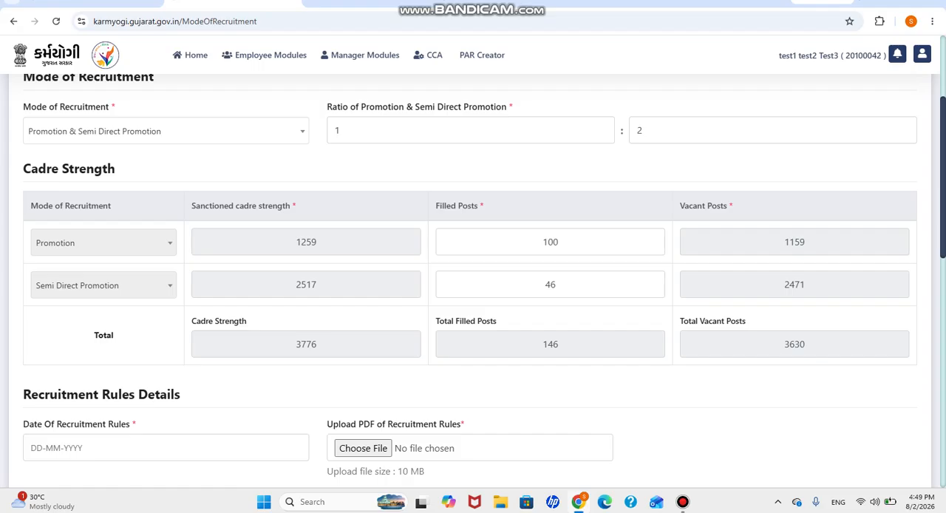
# Step: Set the date of recruitment rules to 30-07-2026 and upload connectpdf_empty.pdf from Downloads as the rules PDF
pyautogui.scroll(-3, 473, 277)
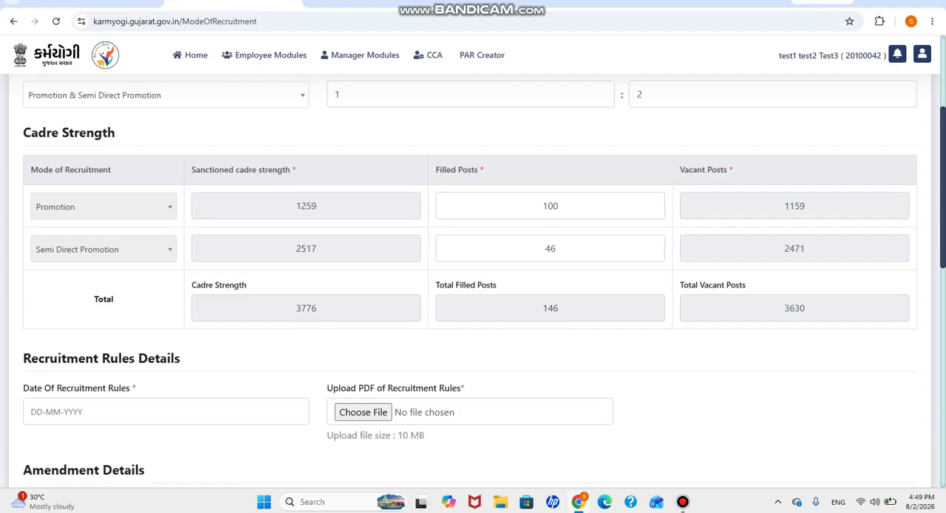
pyautogui.scroll(-1, 473, 281)
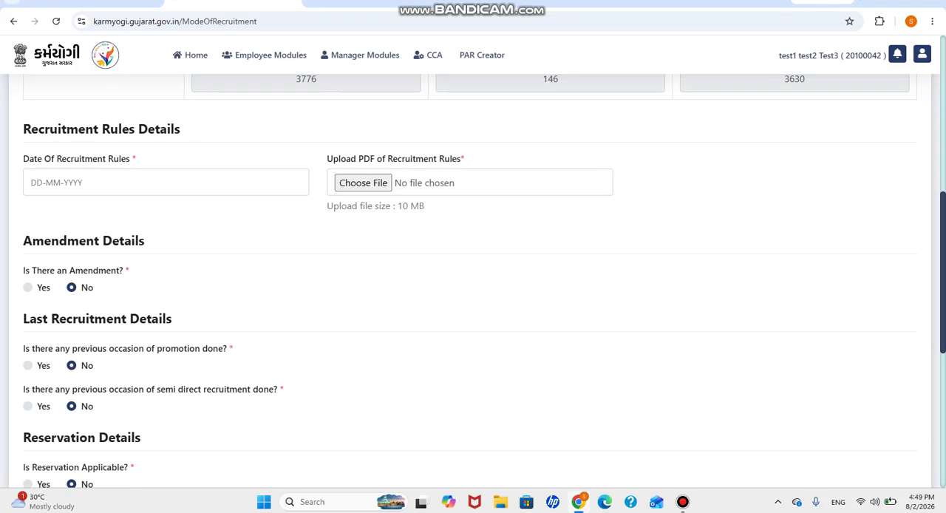
pyautogui.click(96, 183)
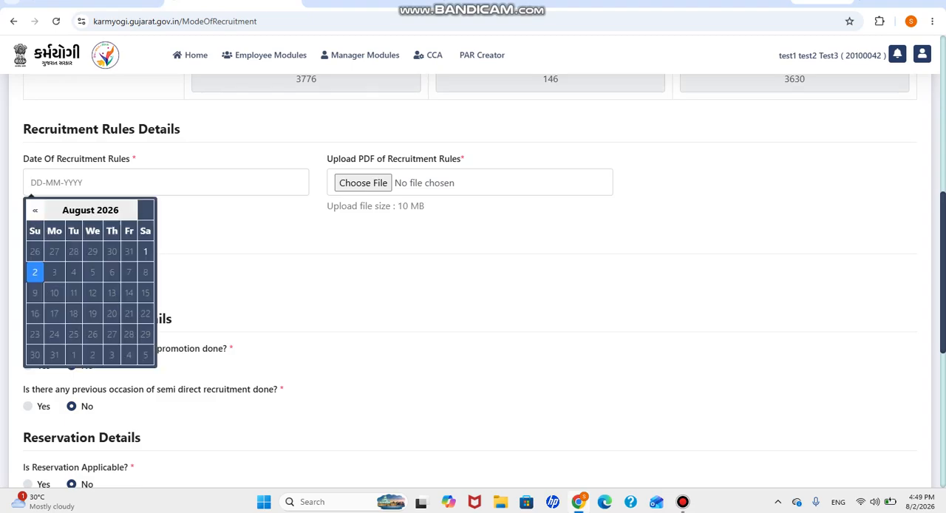
pyautogui.click(35, 211)
pyautogui.click(112, 334)
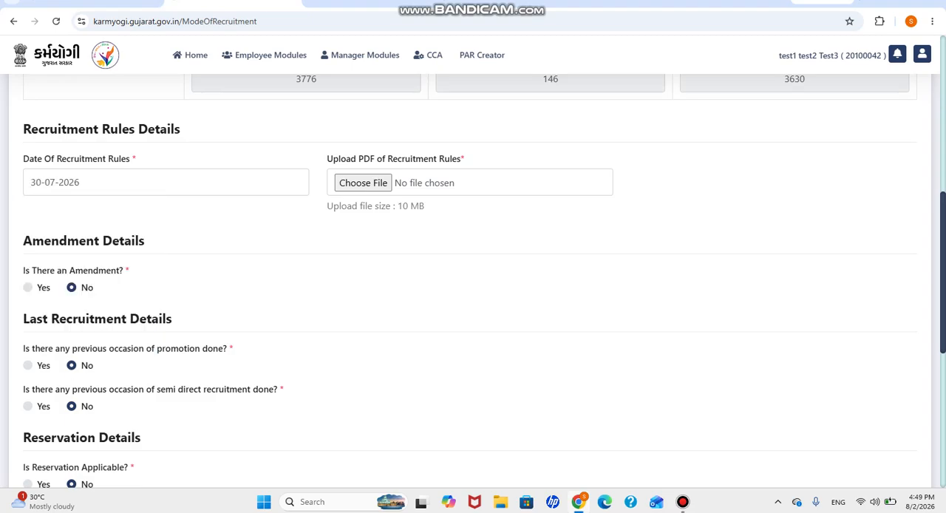
pyautogui.click(362, 182)
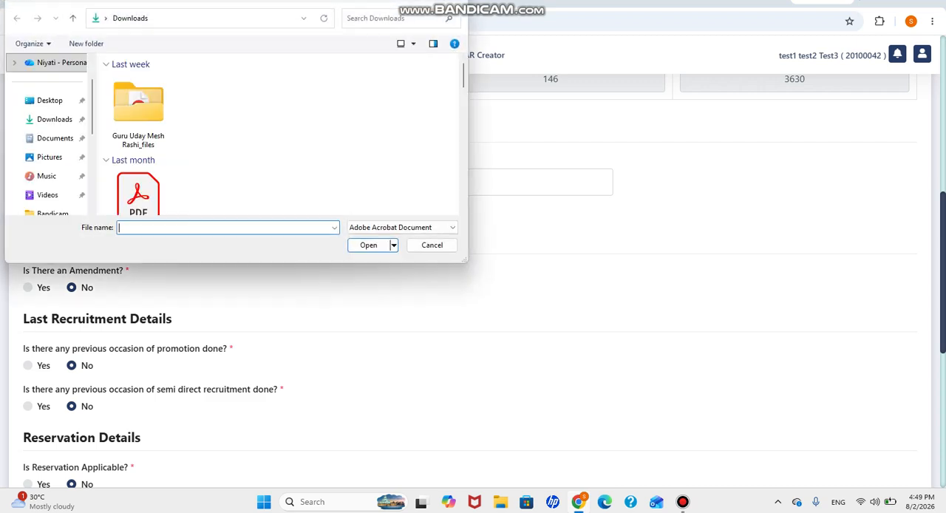
pyautogui.click(138, 195)
pyautogui.click(369, 245)
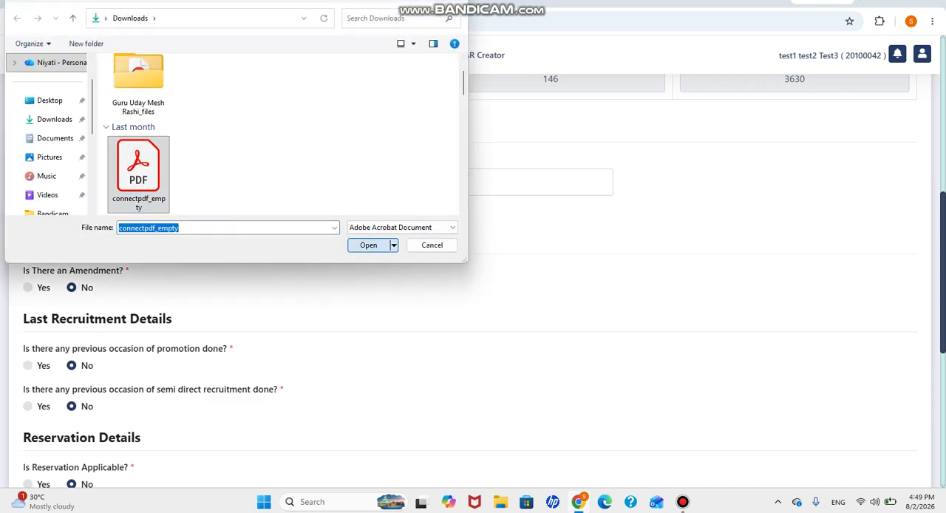
# Step: Answer Yes to the amendment question and add a second amendment entry
pyautogui.click(28, 287)
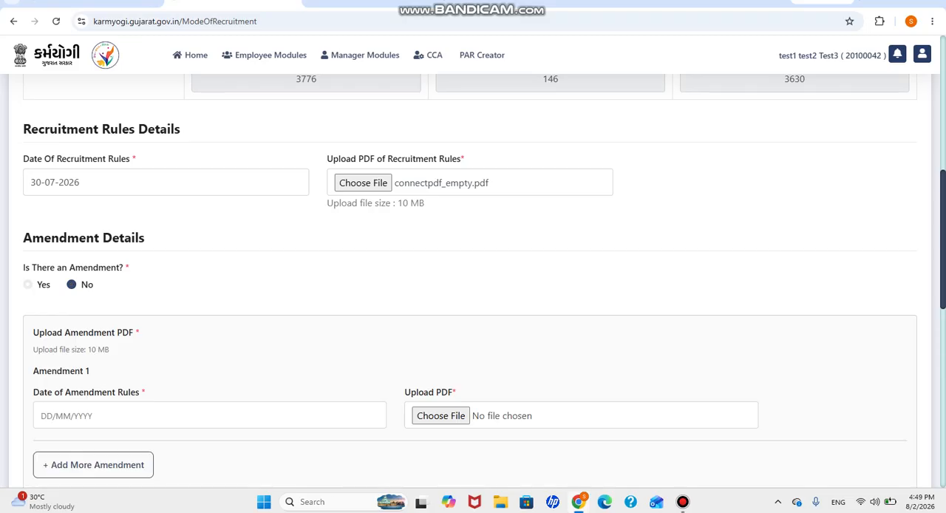
pyautogui.scroll(-2, 473, 281)
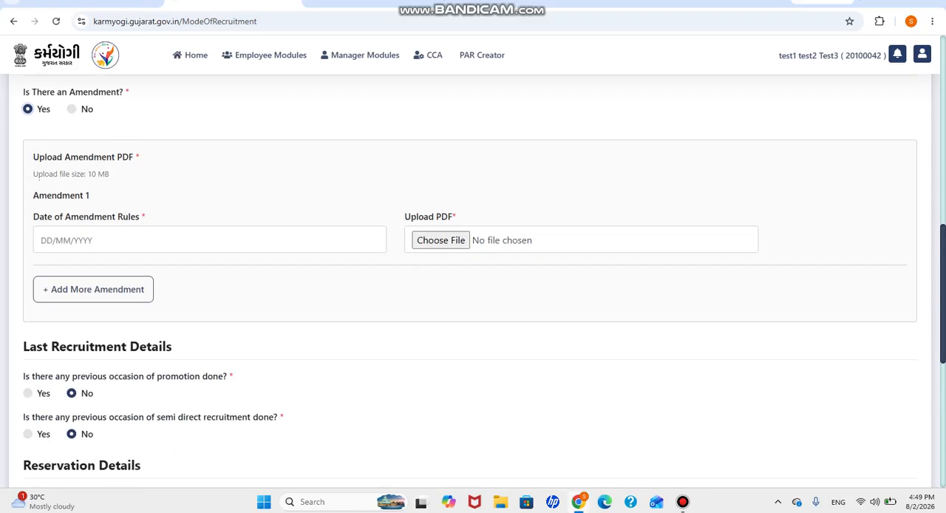
pyautogui.click(42, 240)
pyautogui.scroll(1, 473, 280)
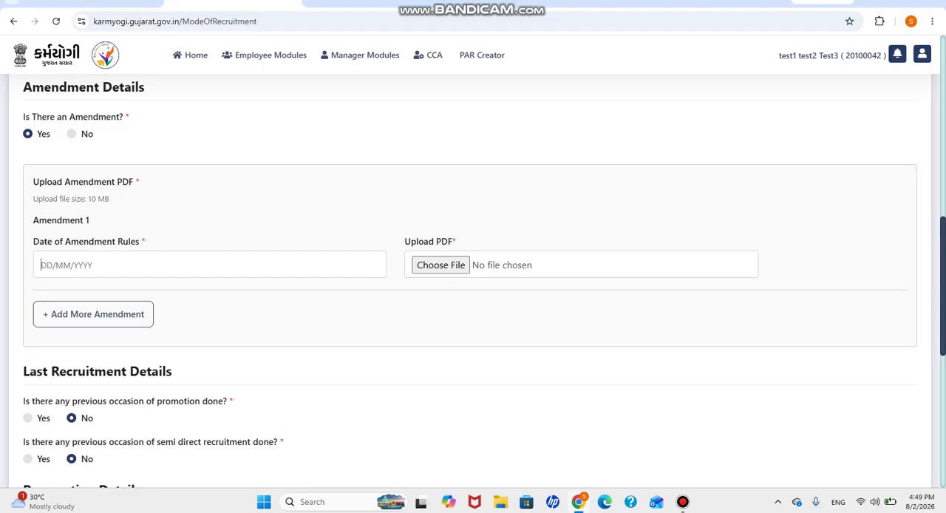
pyautogui.click(93, 314)
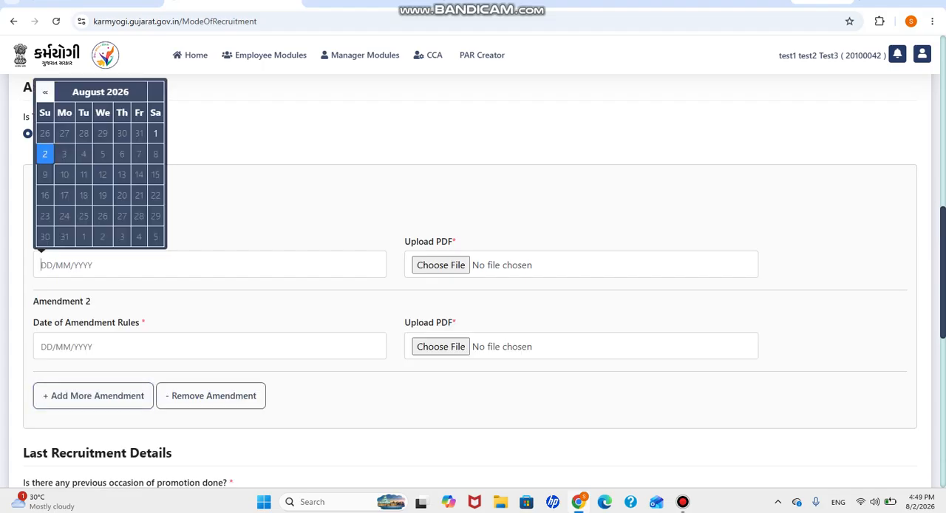
# Step: Fill in Amendment 1 with the date 23-07-2026 and upload connectpdf_empty.pdf for it
pyautogui.click(46, 92)
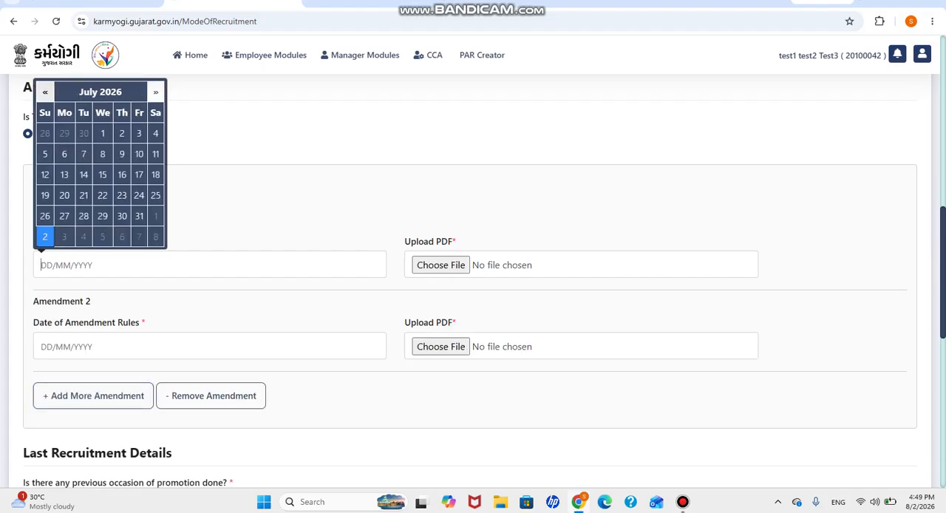
pyautogui.click(122, 195)
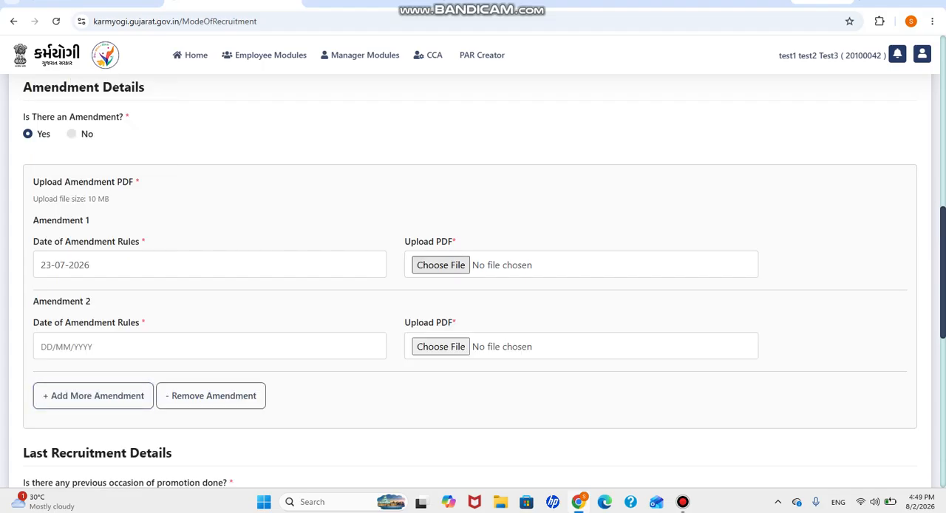
pyautogui.click(441, 264)
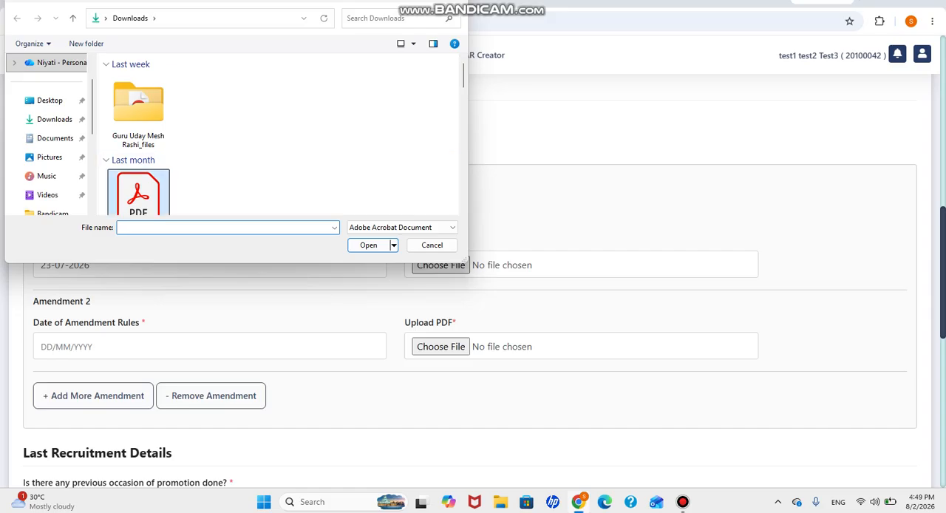
pyautogui.click(138, 193)
pyautogui.click(368, 244)
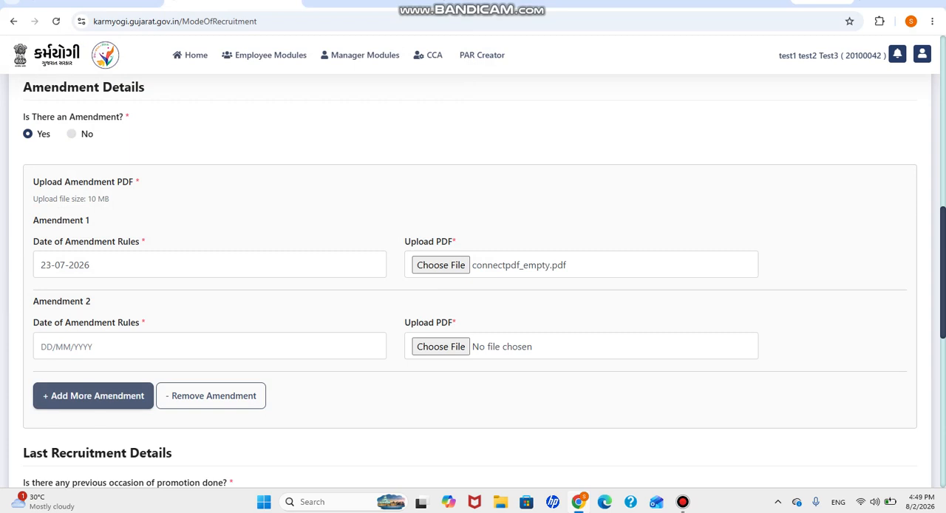
# Step: Add one more amendment entry, and remove both empty entries so that only Amendment 1 is kept
pyautogui.click(93, 395)
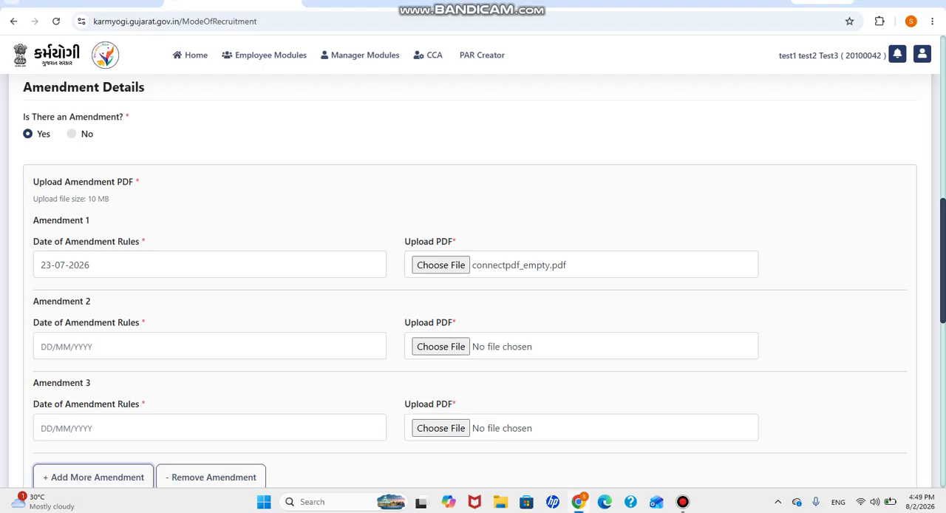
pyautogui.click(210, 477)
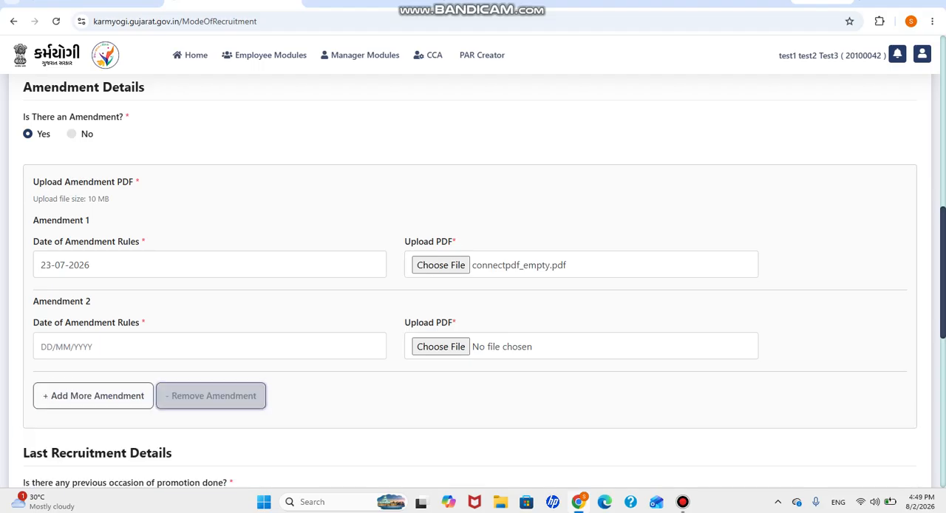
pyautogui.click(210, 395)
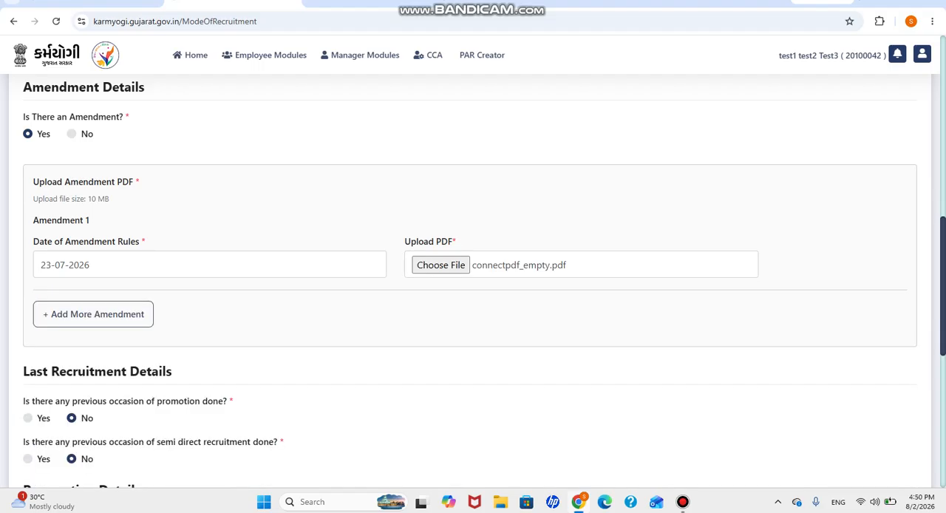
# Step: Answer Yes to the previous promotion question and set the last occasion of promotion to 22-07-2026
pyautogui.scroll(-3, 473, 281)
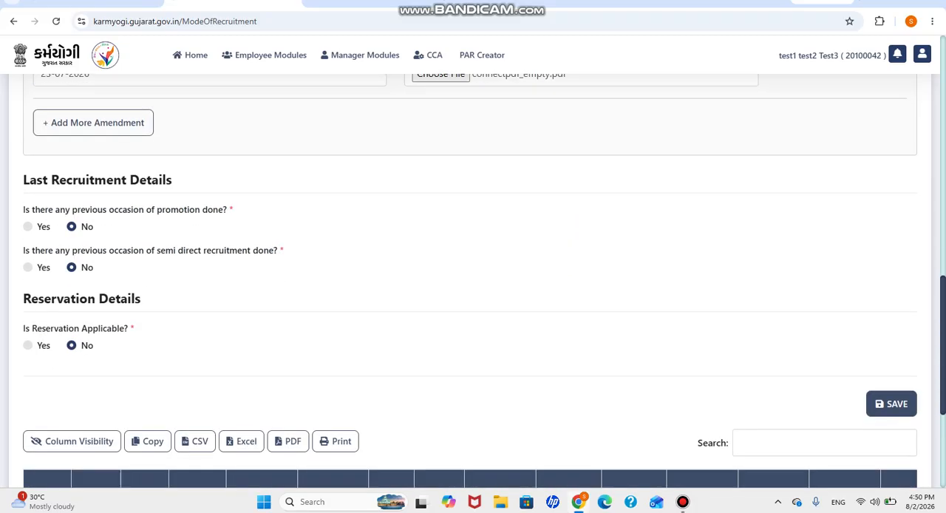
pyautogui.click(28, 227)
pyautogui.click(82, 274)
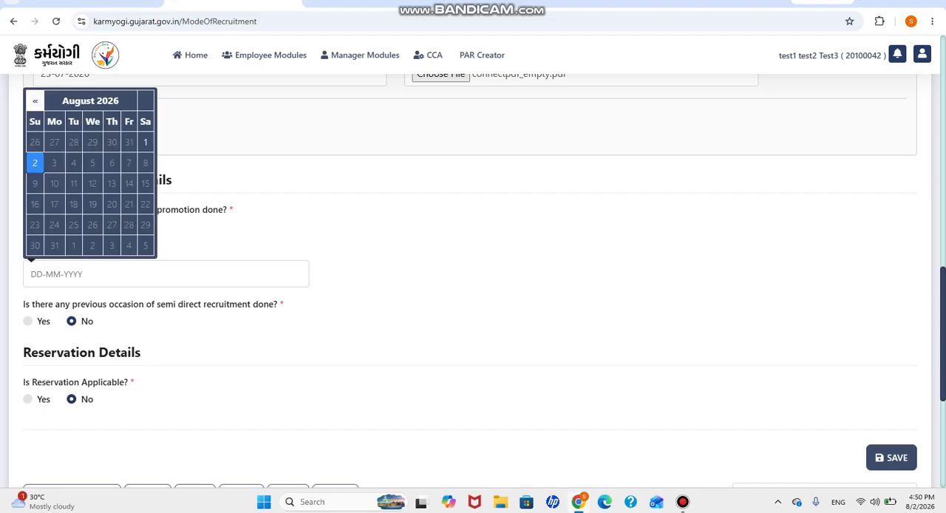
pyautogui.click(35, 100)
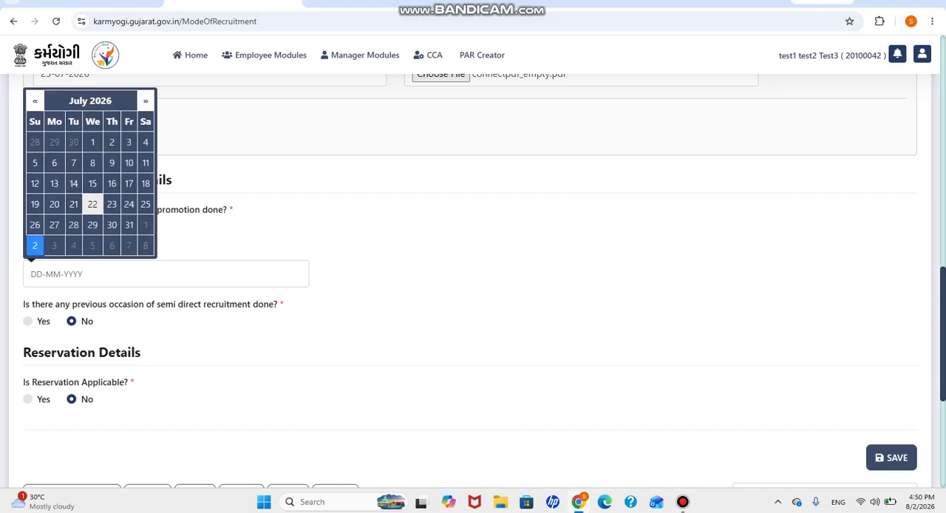
pyautogui.click(92, 204)
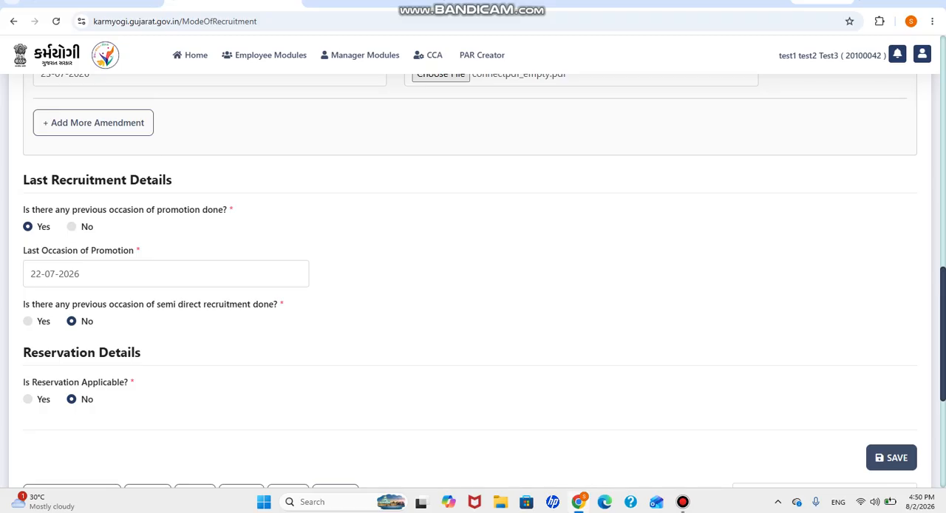
# Step: Answer Yes to previous semi direct recruitment, with last occasion 30-07-2026 and exam conducted by Gujarat Public Service Commission
pyautogui.click(28, 320)
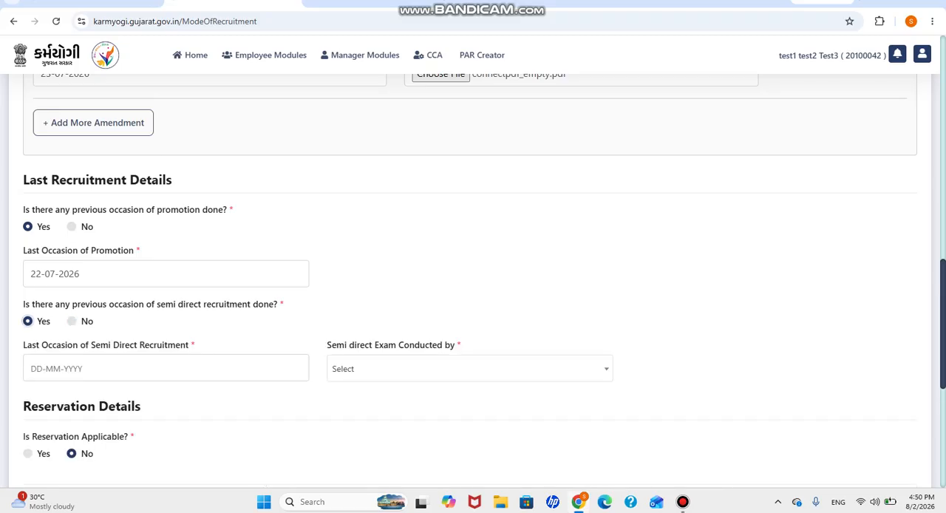
pyautogui.click(111, 368)
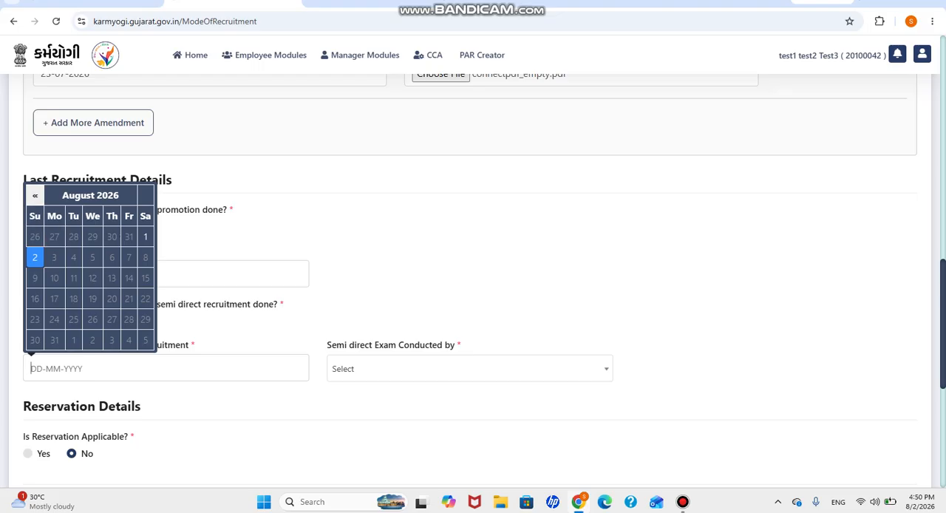
pyautogui.click(34, 195)
pyautogui.click(112, 319)
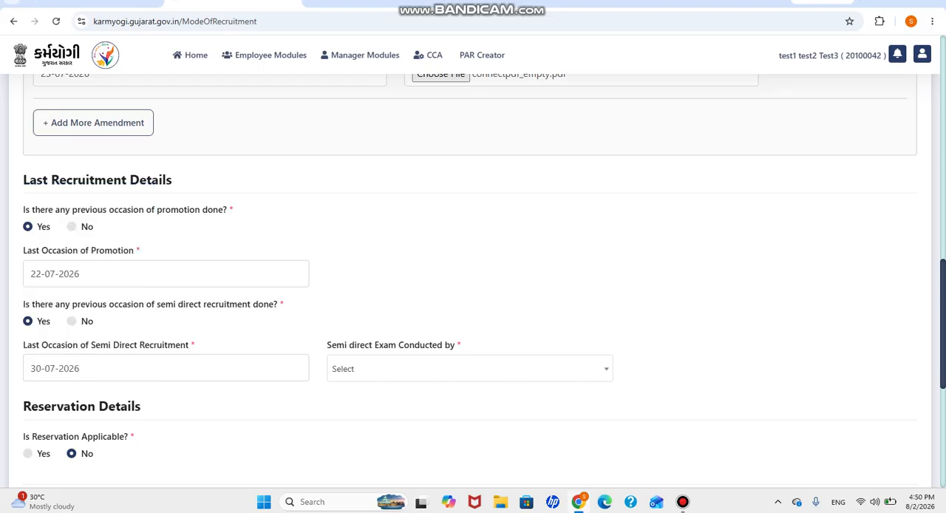
pyautogui.click(470, 368)
pyautogui.press('Down')
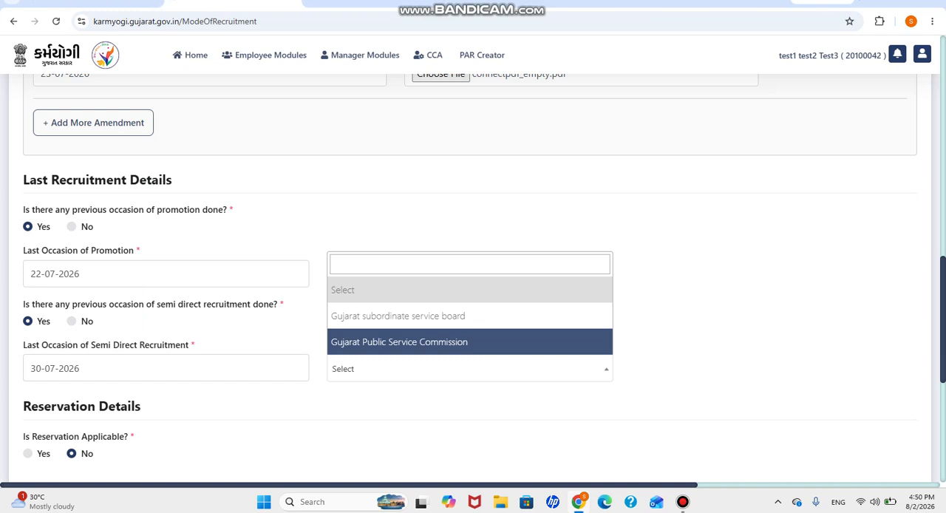
pyautogui.press('Return')
# Step: Mark reservation as applicable and set the roster approval date for Promotion to 01-08-2026
pyautogui.scroll(-3, 473, 296)
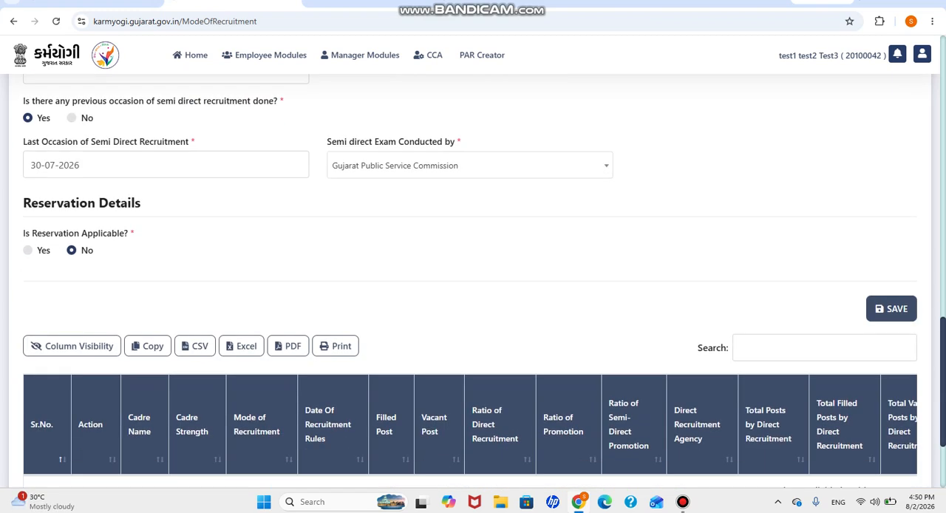
pyautogui.click(28, 201)
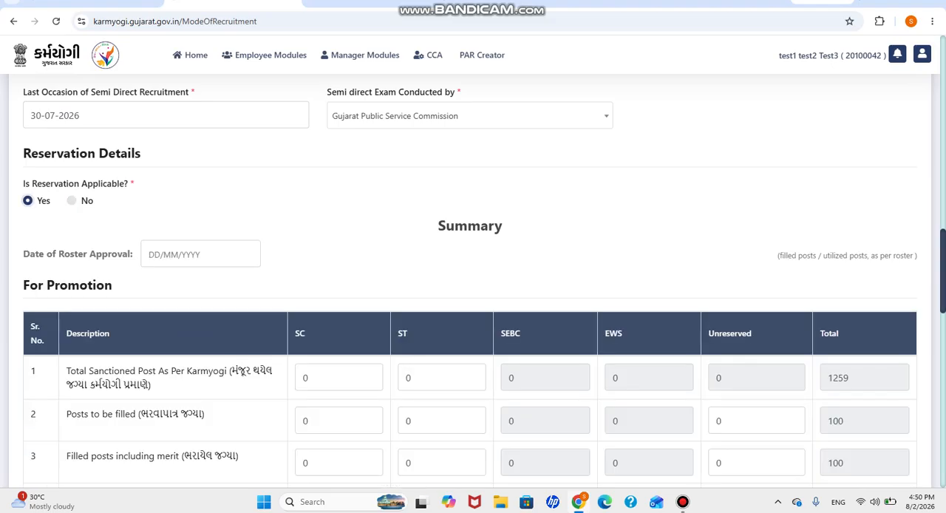
pyautogui.click(200, 254)
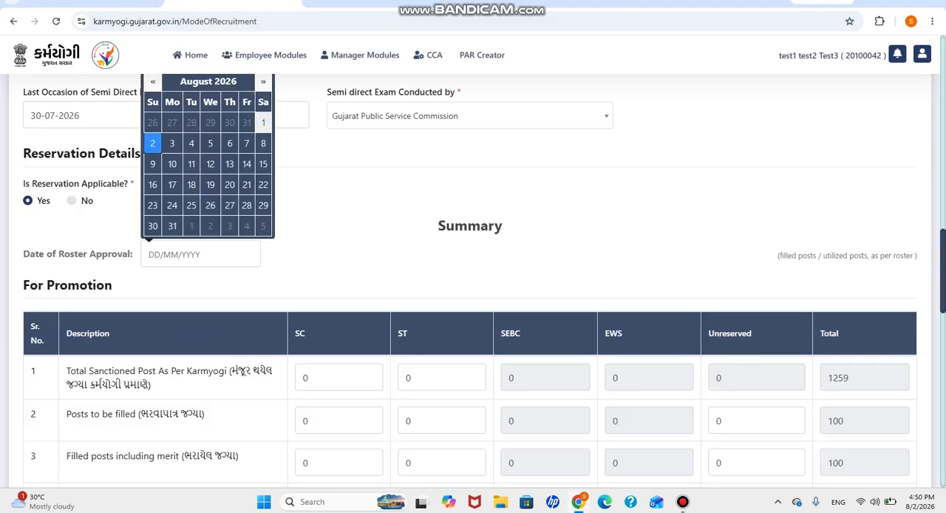
pyautogui.click(263, 121)
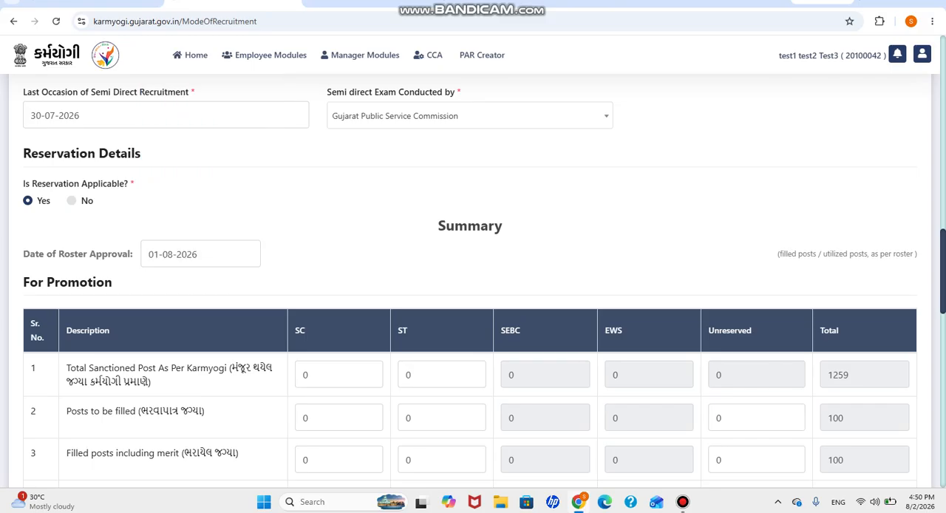
# Step: Enter the total sanctioned posts in the For Promotion table as 100 for SC and 600 for ST
pyautogui.scroll(-3, 473, 295)
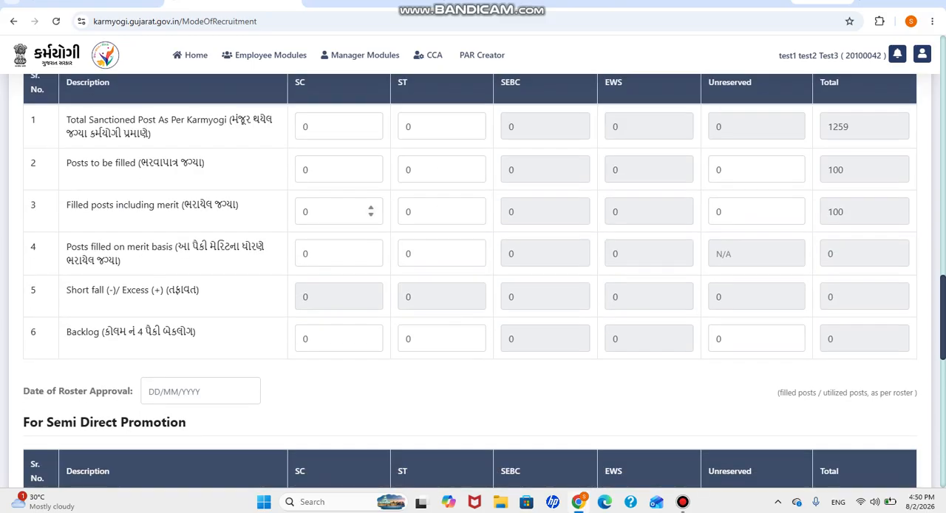
pyautogui.scroll(1, 473, 280)
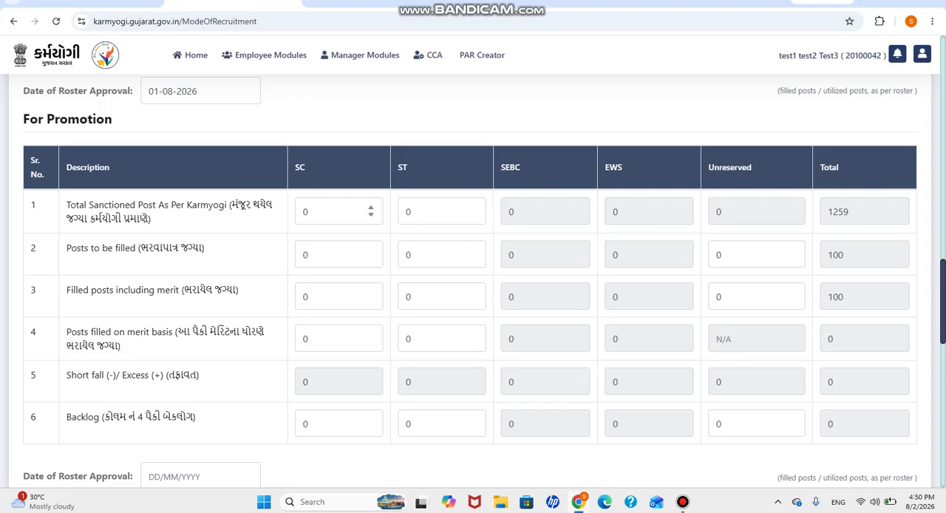
pyautogui.click(303, 212)
pyautogui.press('Delete')
pyautogui.write('100')
pyautogui.click(414, 212)
pyautogui.press('BackSpace')
pyautogui.write('600')
# Step: Set the posts to be filled by promotion to 50 for SC and 50 for ST
pyautogui.click(318, 254)
pyautogui.press('BackSpace')
pyautogui.write('50')
pyautogui.click(428, 255)
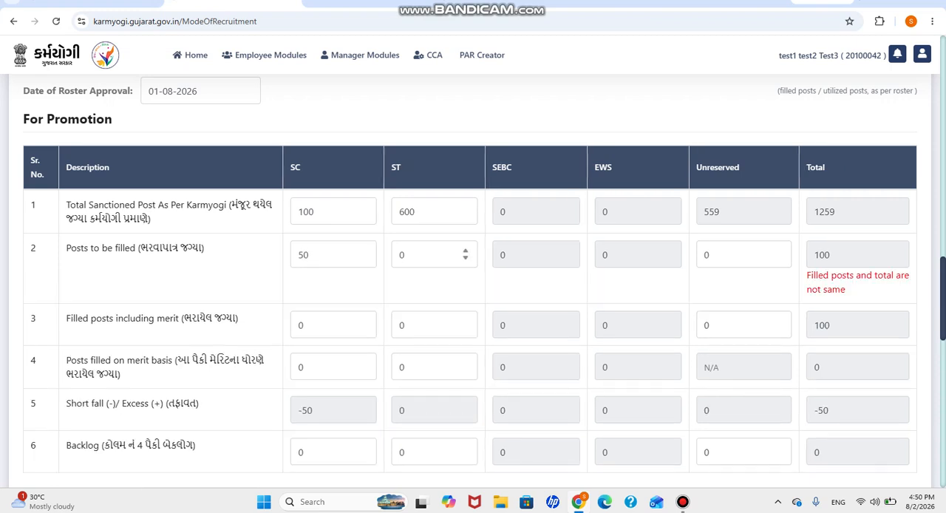
pyautogui.press('BackSpace')
pyautogui.write('50')
# Step: Set the filled posts including merit in the For Promotion table to 50 for SC and 50 for ST
pyautogui.click(305, 325)
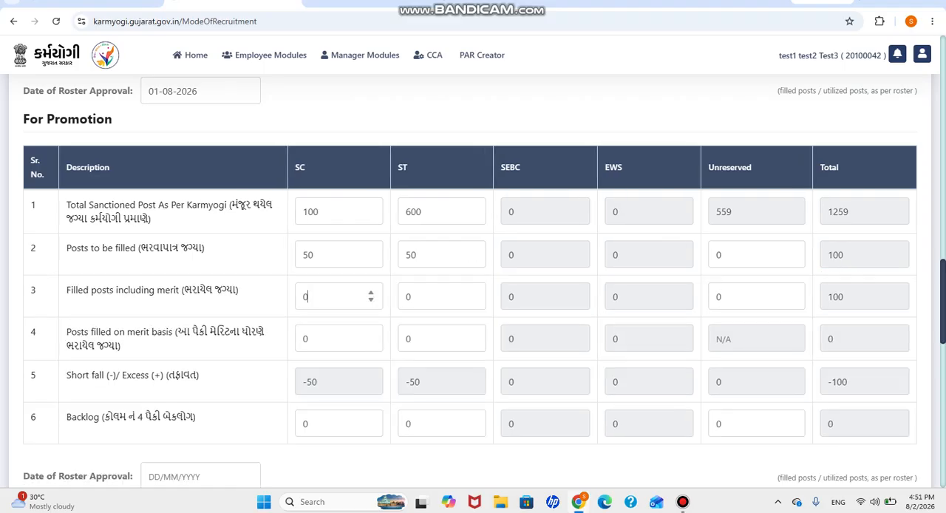
pyautogui.press('BackSpace')
pyautogui.write('50')
pyautogui.press('Tab')
pyautogui.write('50')
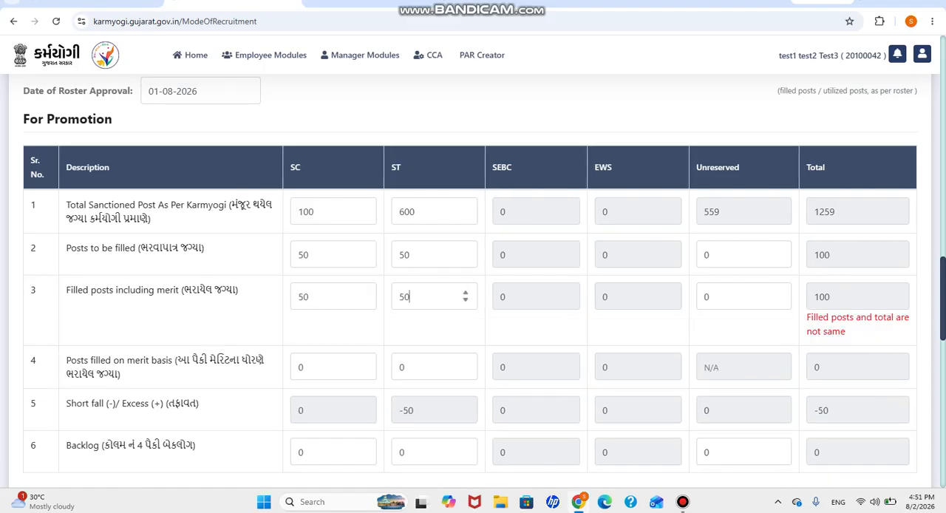
# Step: Set the posts filled on merit basis in the For Promotion table to 50 for SC and 50 for ST
pyautogui.click(333, 367)
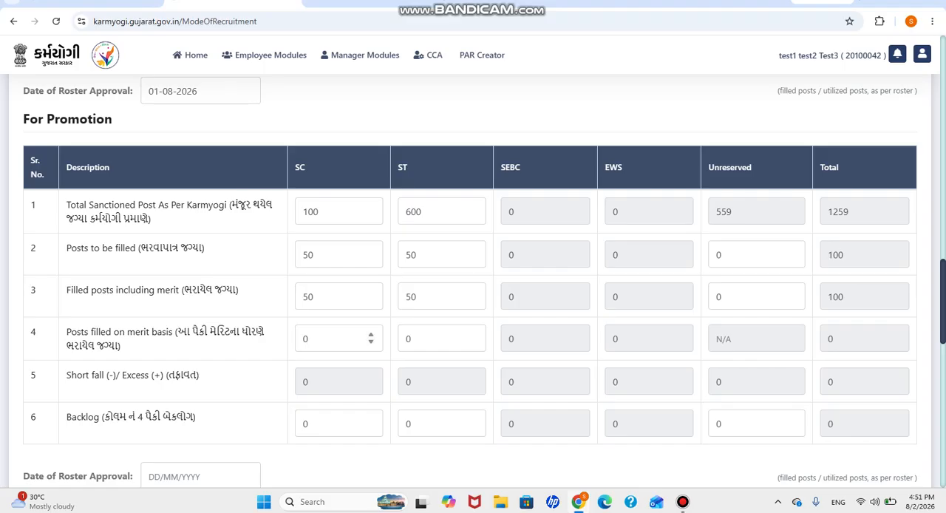
pyautogui.scroll(-1, 473, 281)
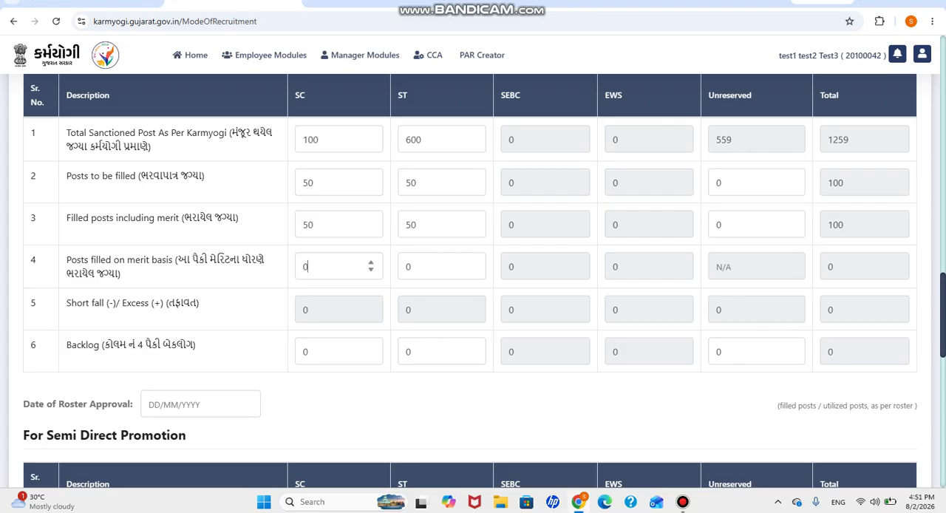
pyautogui.press('BackSpace')
pyautogui.write('51')
pyautogui.press('Tab')
pyautogui.press('BackSpace')
pyautogui.write('0')
pyautogui.press('Tab')
pyautogui.write('50')
pyautogui.press('Tab')
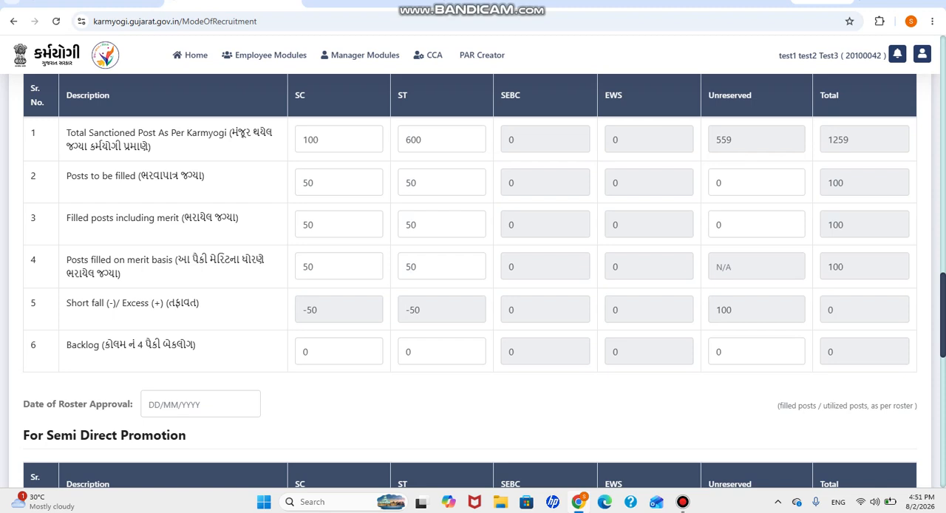
# Step: Set the roster approval date for Semi Direct Promotion to 01-08-2026
pyautogui.scroll(-3, 470, 280)
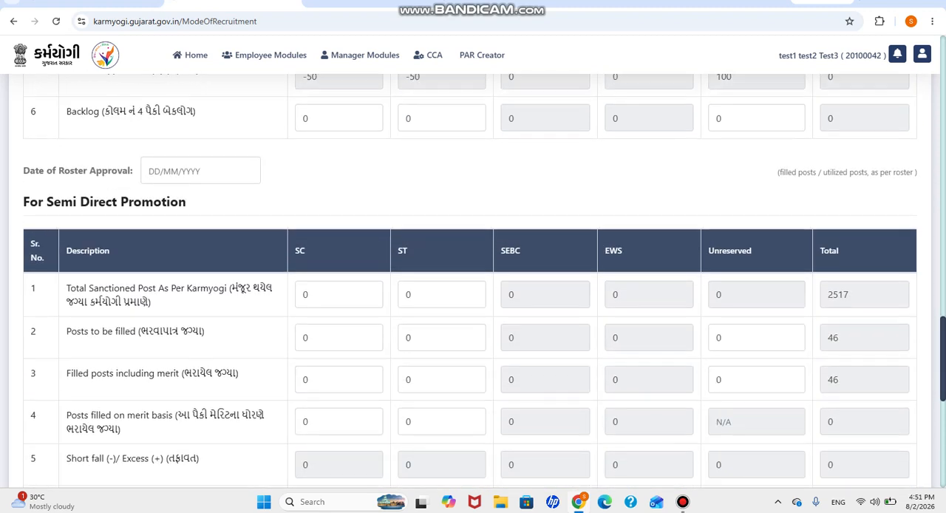
pyautogui.click(199, 170)
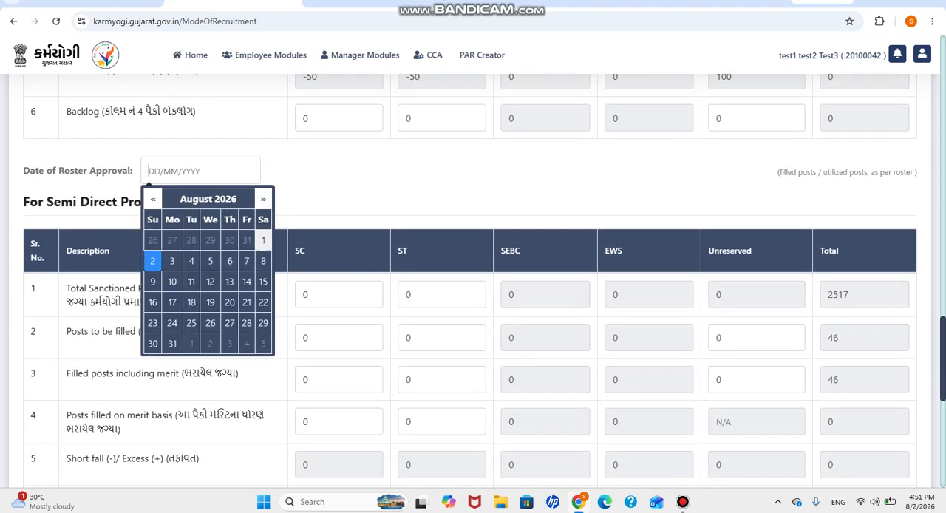
pyautogui.click(262, 240)
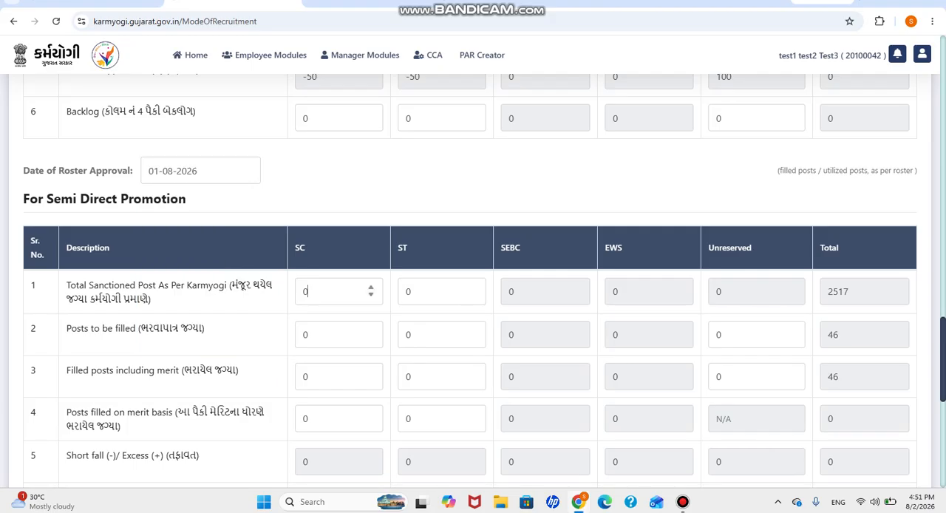
# Step: Enter the total sanctioned posts for Semi Direct Promotion as 200 for SC and 200 for ST
pyautogui.write('200')
pyautogui.press('BackSpace')
pyautogui.press('BackSpace')
pyautogui.press('BackSpace')
pyautogui.press('BackSpace')
pyautogui.write('200')
pyautogui.press('Tab')
pyautogui.write('200')
# Step: Set the posts to be filled by Semi Direct Promotion to 23 for SC and 23 for ST
pyautogui.click(329, 334)
pyautogui.press('BackSpace')
pyautogui.write('23')
pyautogui.press('Tab')
pyautogui.write('23')
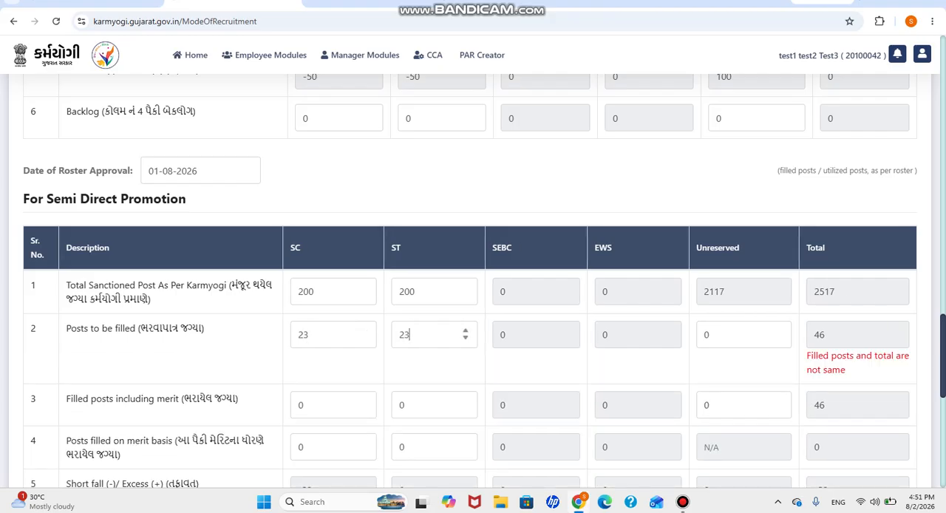
# Step: Set the filled posts including merit for Semi Direct Promotion to 23 for SC and 23 for ST
pyautogui.click(333, 405)
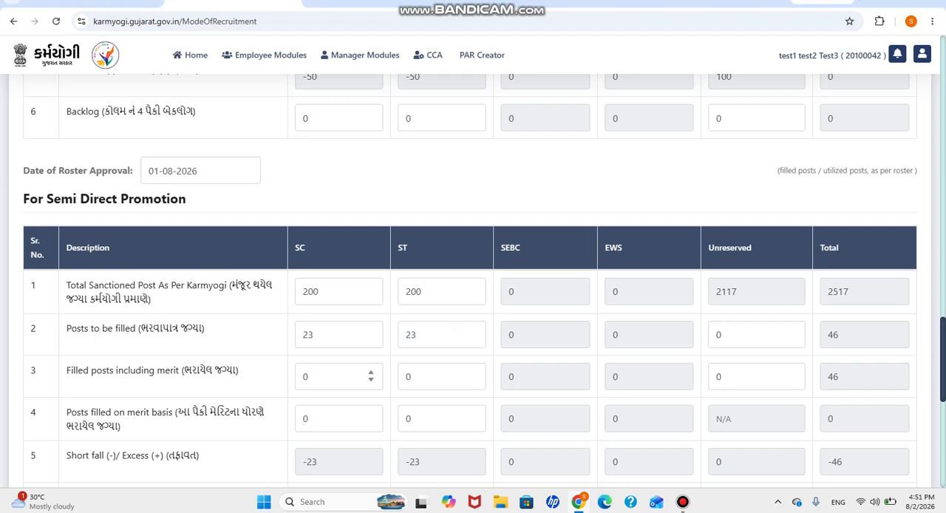
pyautogui.press('BackSpace')
pyautogui.write('23')
pyautogui.press('Tab')
pyautogui.press('BackSpace')
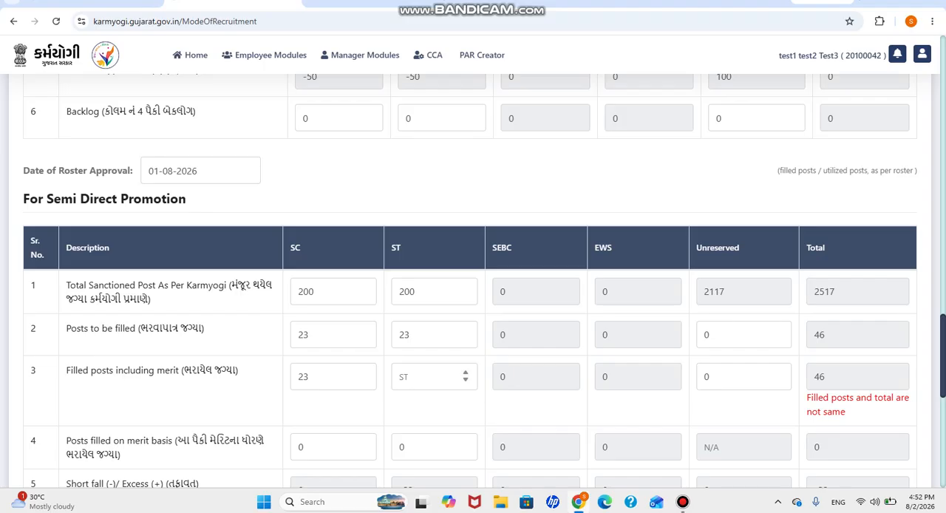
pyautogui.write('23')
# Step: Set the posts filled on merit basis for Semi Direct Promotion to 22 for SC and 22 for ST
pyautogui.scroll(-3, 473, 296)
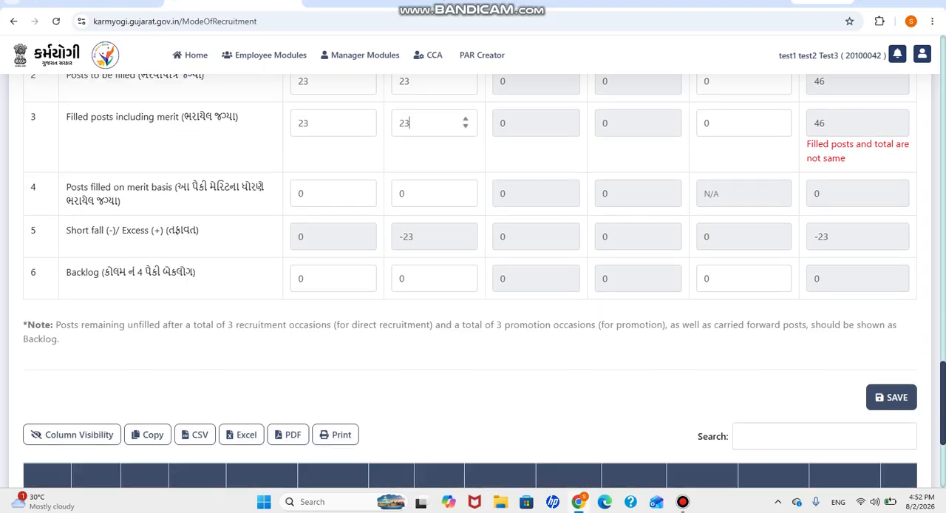
pyautogui.click(438, 162)
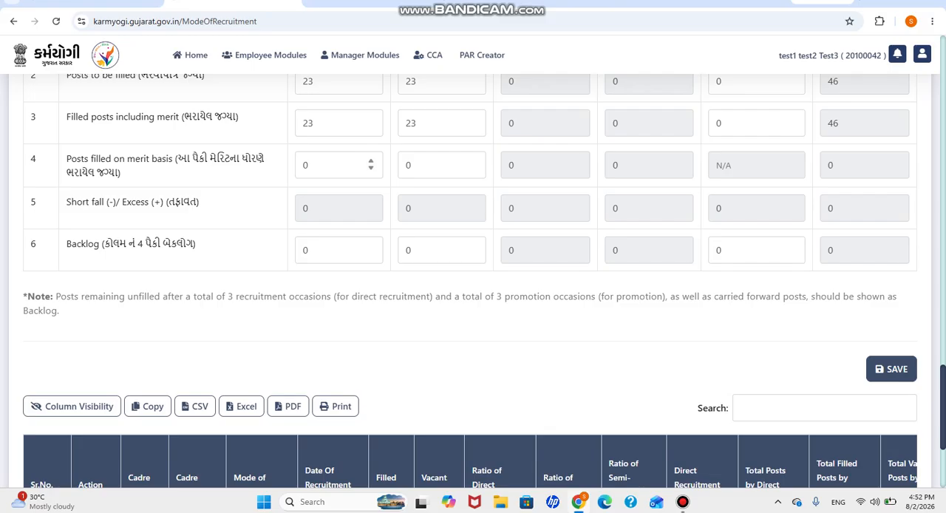
pyautogui.press('BackSpace')
pyautogui.write('22')
pyautogui.press('Tab')
pyautogui.press('BackSpace')
pyautogui.write('22')
pyautogui.press('Tab')
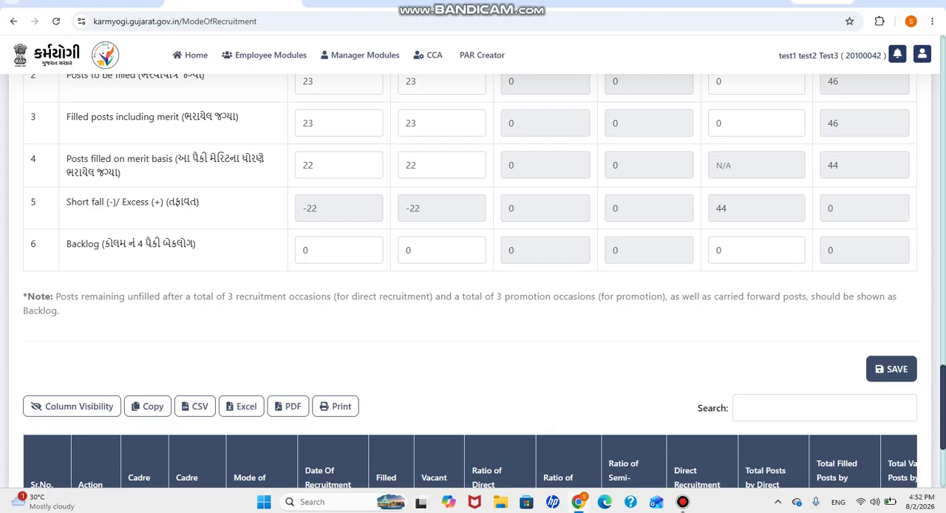
# Step: Save the Mode of Recruitment entry and open the Promotion detail form of the saved record
pyautogui.scroll(-3, 473, 281)
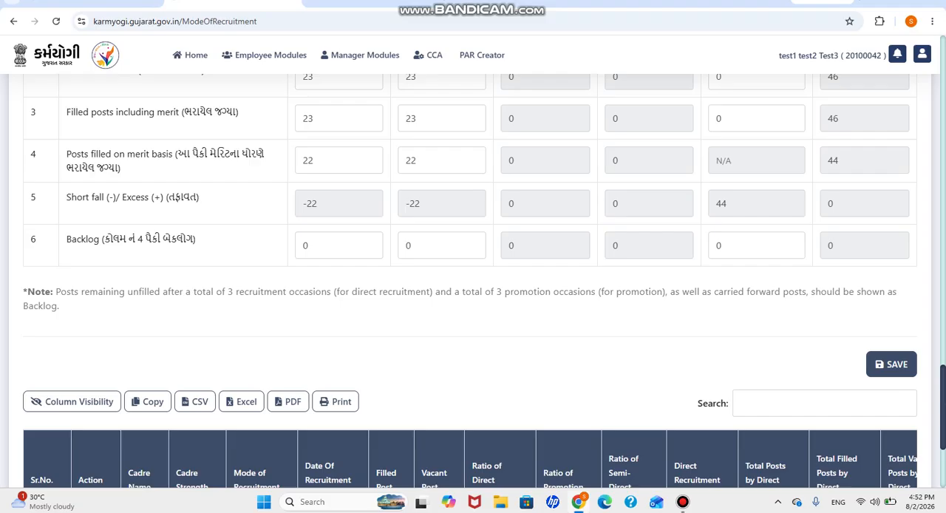
pyautogui.click(891, 172)
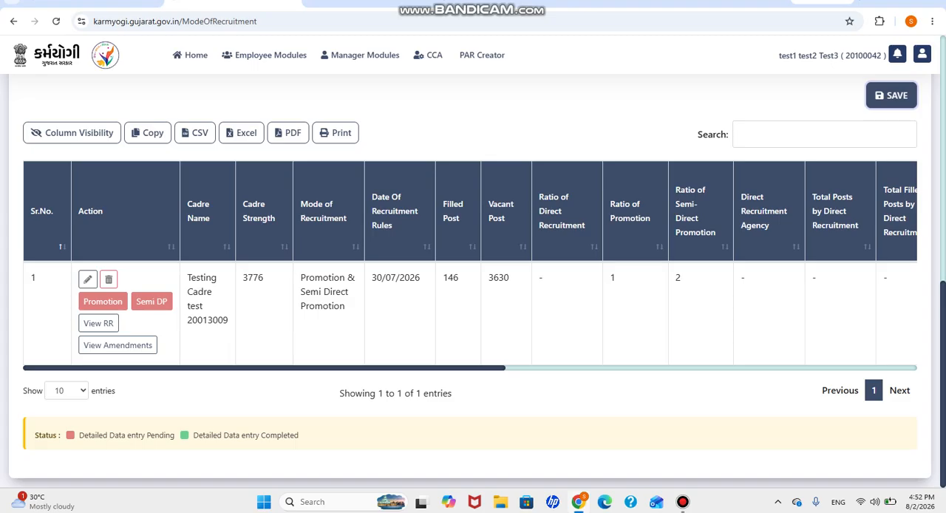
pyautogui.click(103, 302)
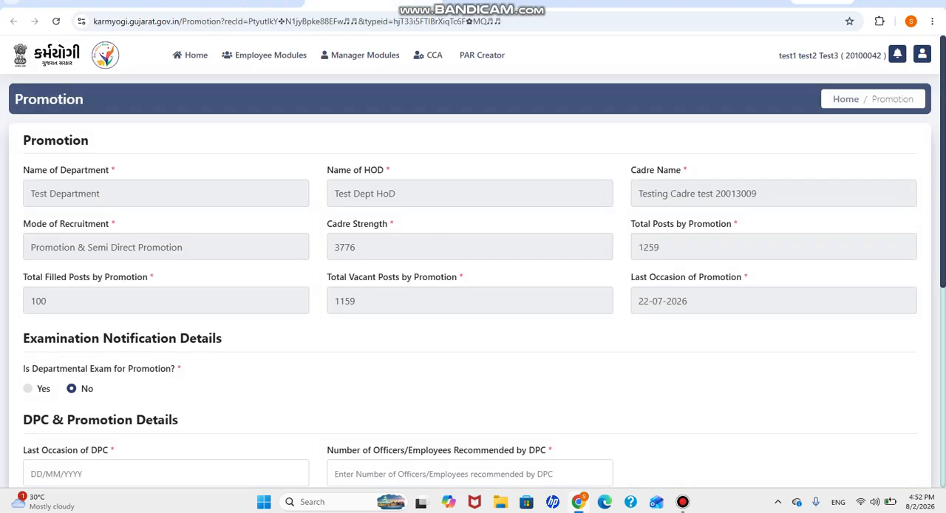
# Step: Answer Yes to the departmental exam for promotion question and set the exam rules published date to 01-08-2026
pyautogui.scroll(-2, 473, 281)
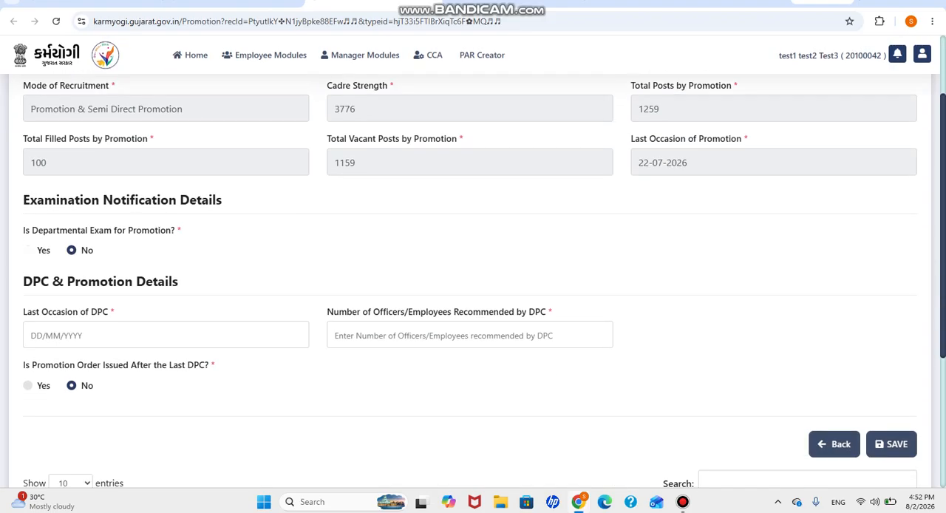
pyautogui.click(28, 251)
pyautogui.click(165, 298)
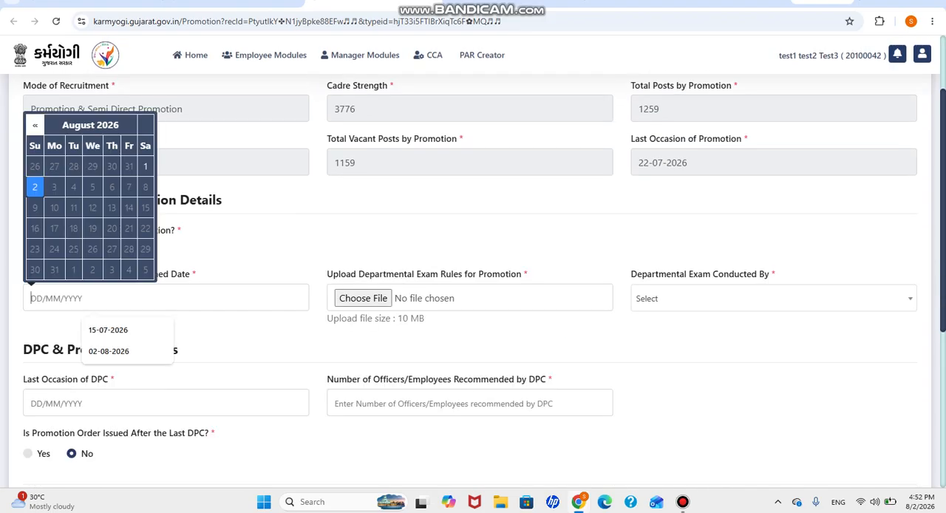
pyautogui.click(363, 298)
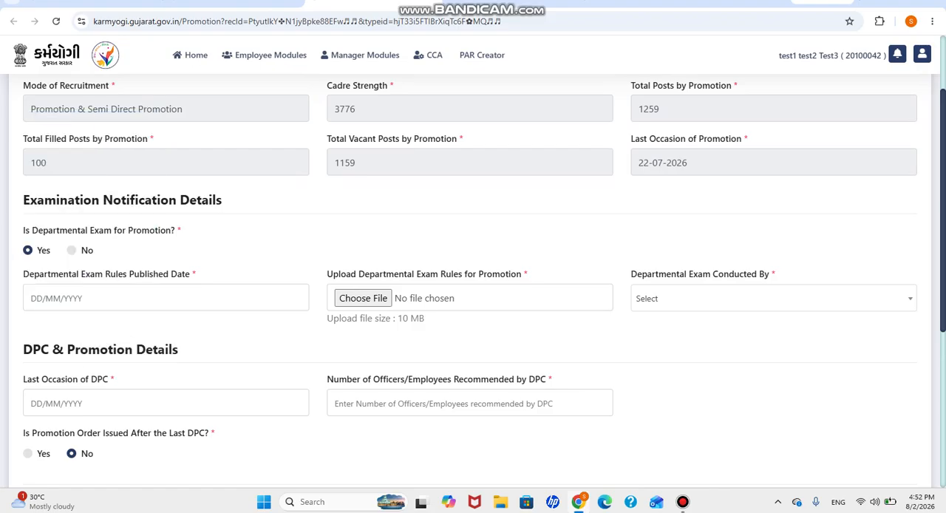
pyautogui.click(141, 298)
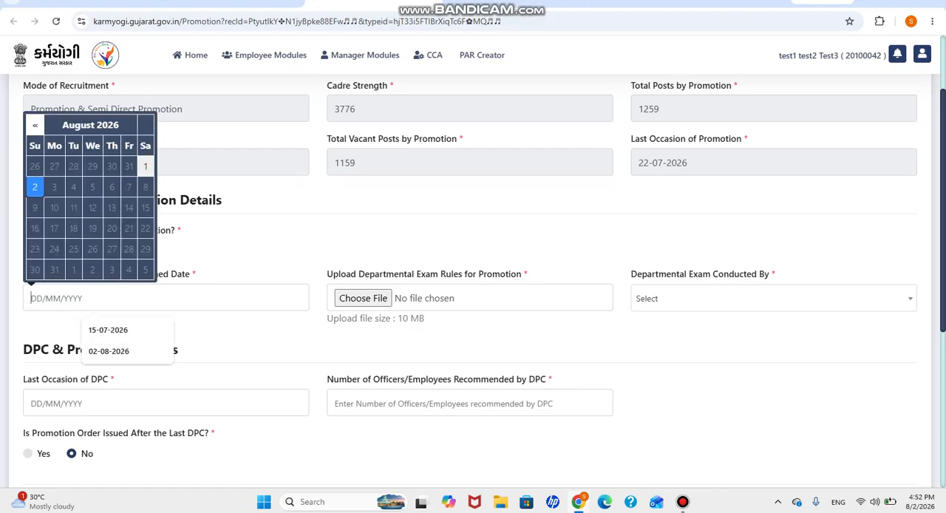
pyautogui.click(145, 166)
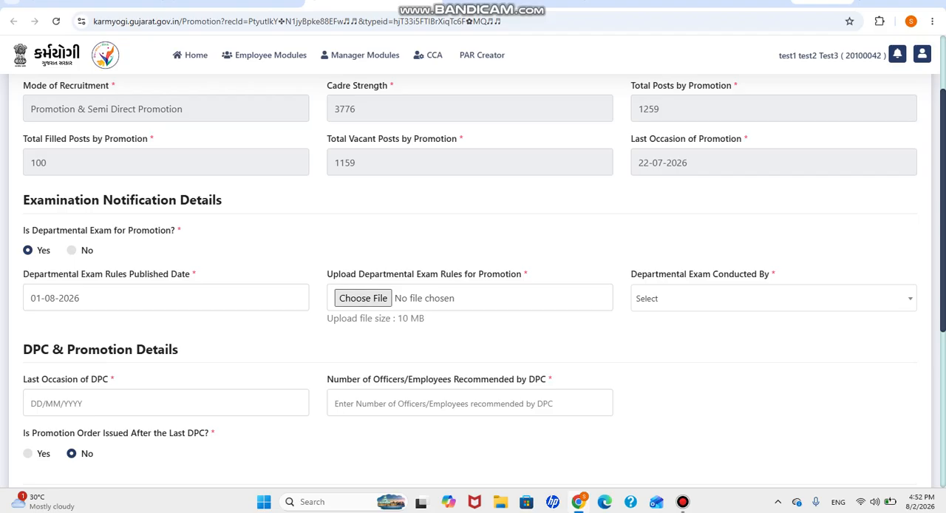
# Step: Upload connectpdf_empty.pdf as the departmental exam rules for promotion and choose SPIPA as the body conducting the exam
pyautogui.click(362, 299)
pyautogui.click(138, 194)
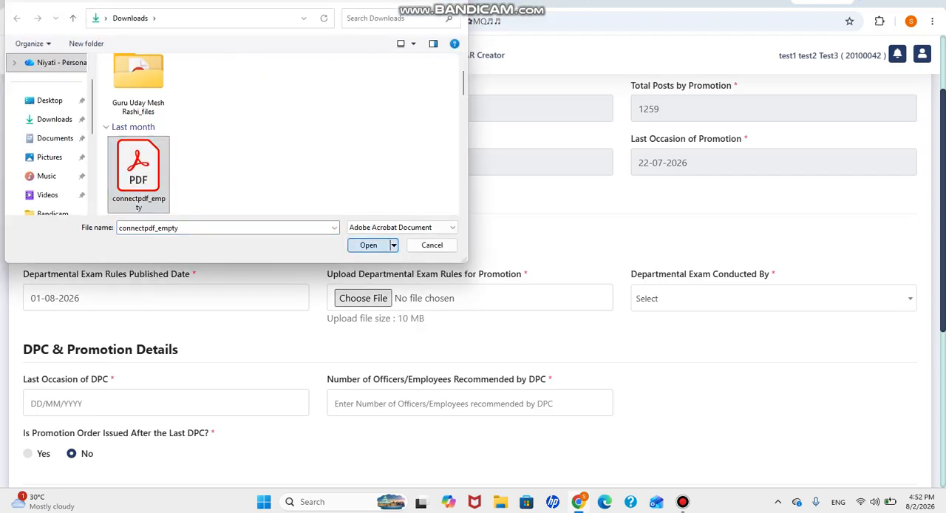
pyautogui.click(368, 245)
pyautogui.click(773, 298)
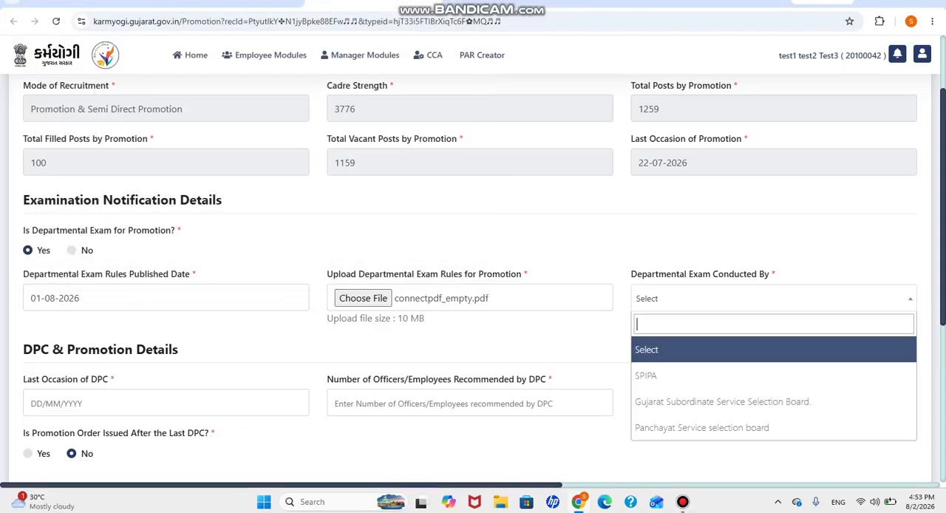
pyautogui.press('Down')
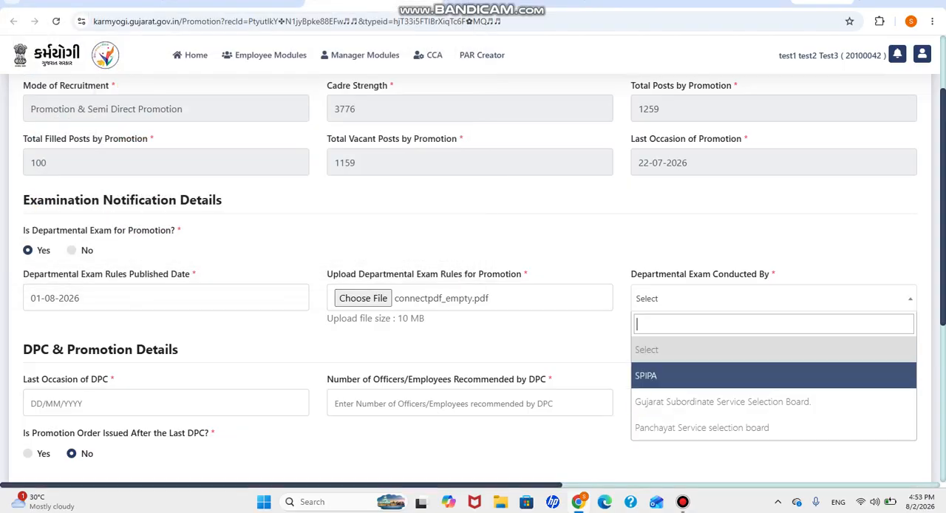
pyautogui.press('Return')
# Step: Set the last occasion of DPC to 01-08-2026 and the number of officers/employees recommended by DPC to 15
pyautogui.click(103, 403)
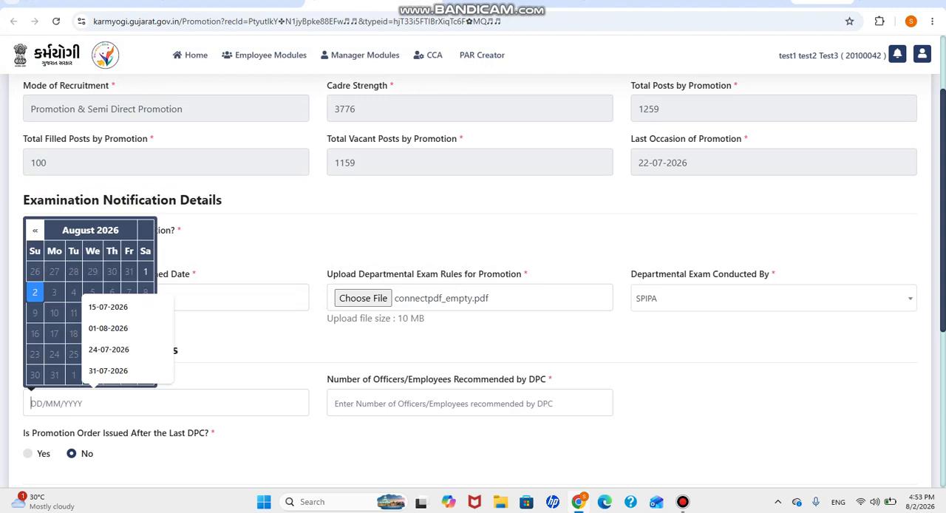
pyautogui.click(146, 272)
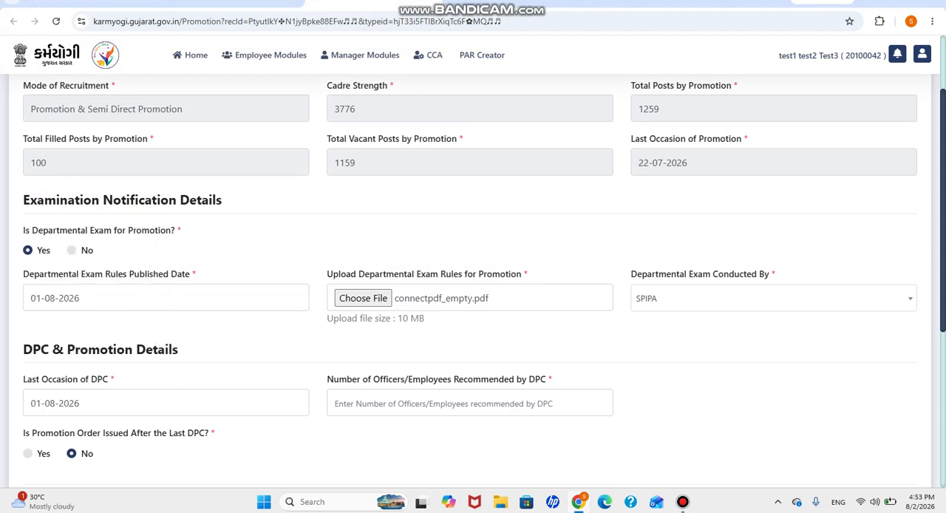
pyautogui.click(443, 404)
pyautogui.click(425, 435)
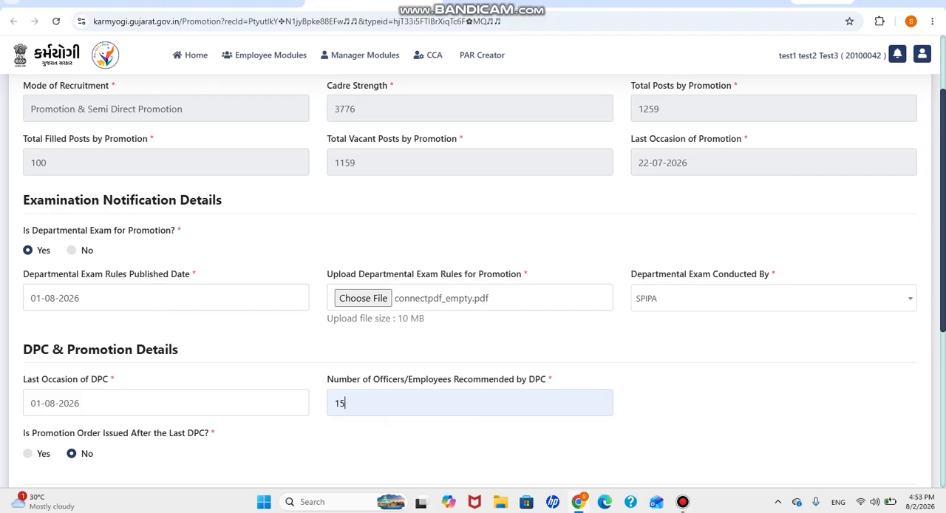
# Step: Answer Yes to promotion order issued after the last DPC, with 12 employees promoted and last promotion order dated 02-08-2026
pyautogui.scroll(-3, 473, 281)
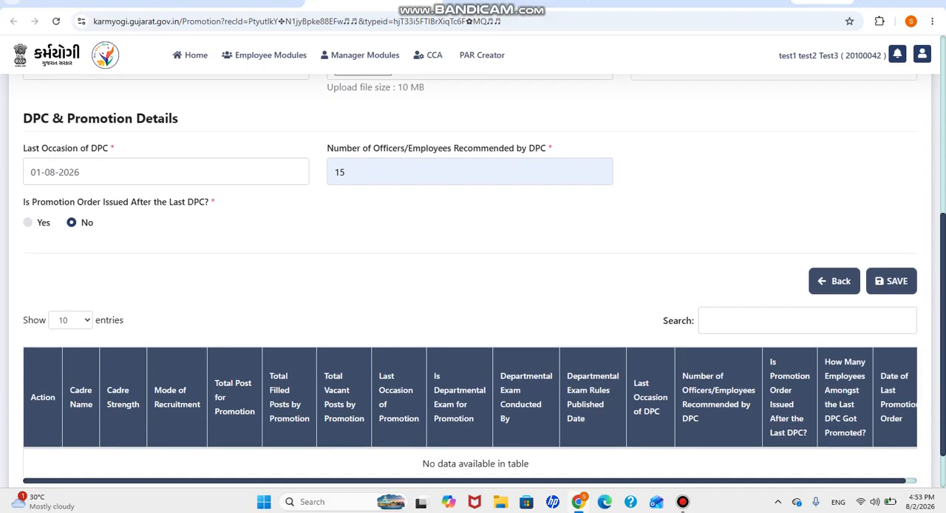
pyautogui.click(28, 222)
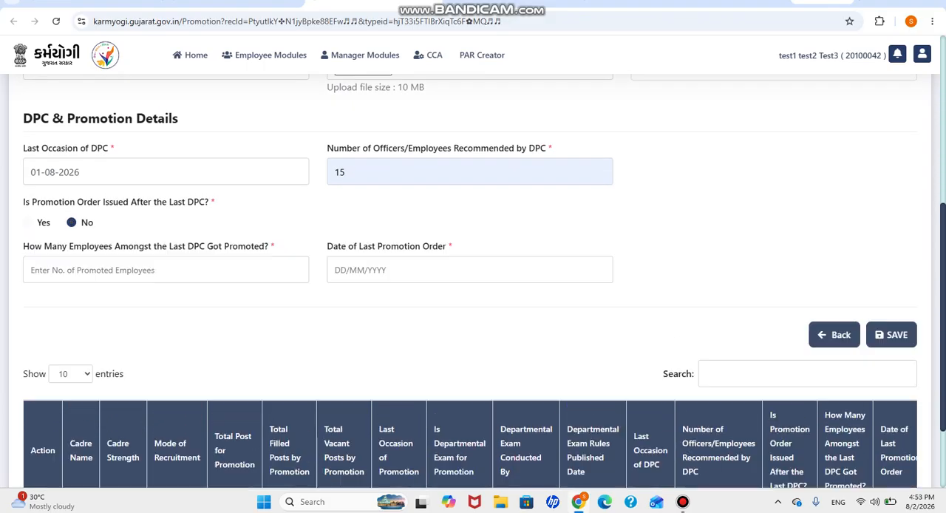
pyautogui.click(92, 269)
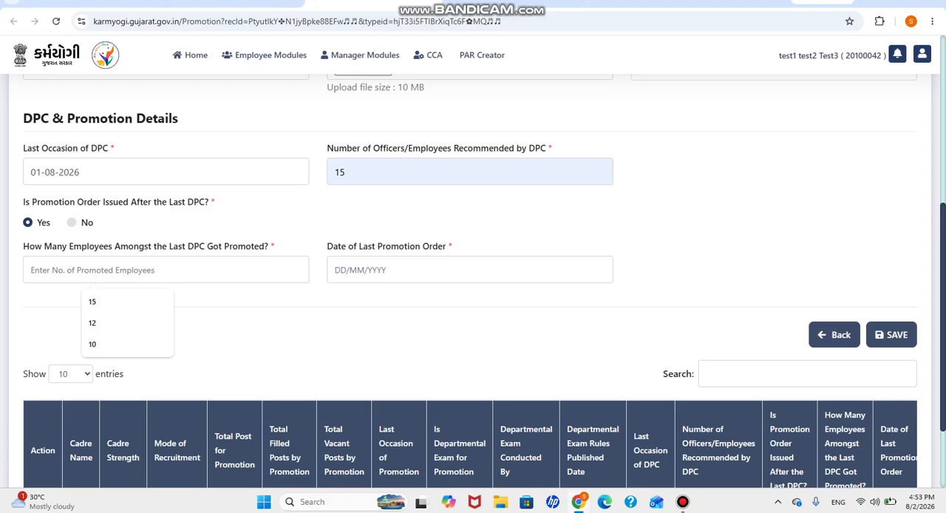
pyautogui.write('12')
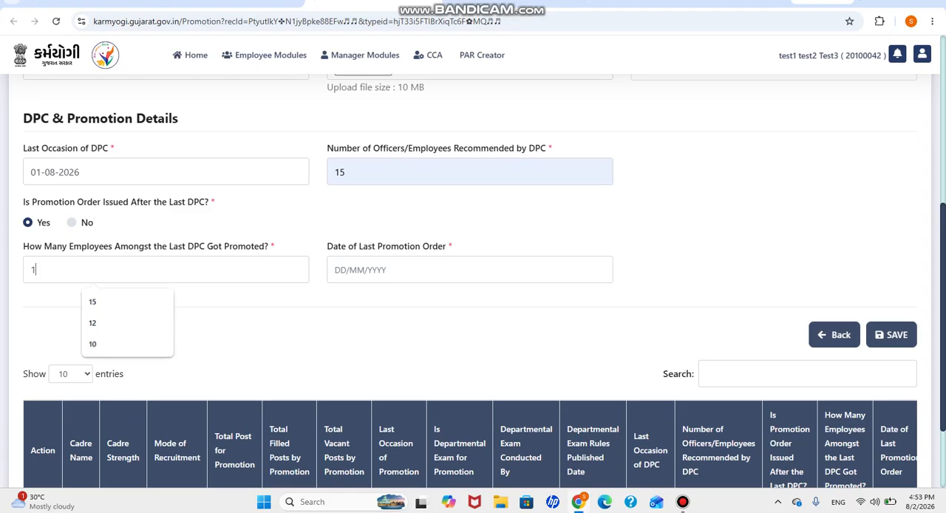
pyautogui.click(414, 269)
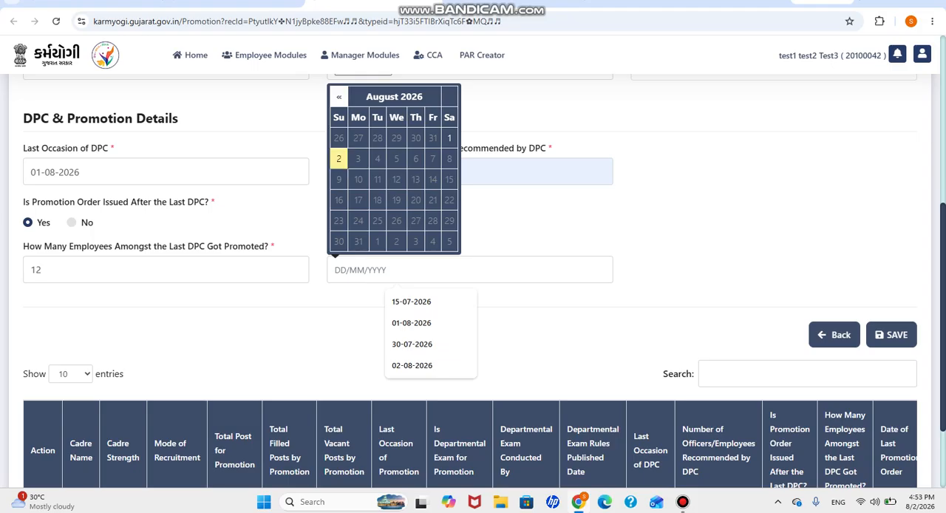
pyautogui.click(338, 158)
# Step: Save the Promotion details and open the Semi Direct Promotion detail form of the recruitment record
pyautogui.click(891, 334)
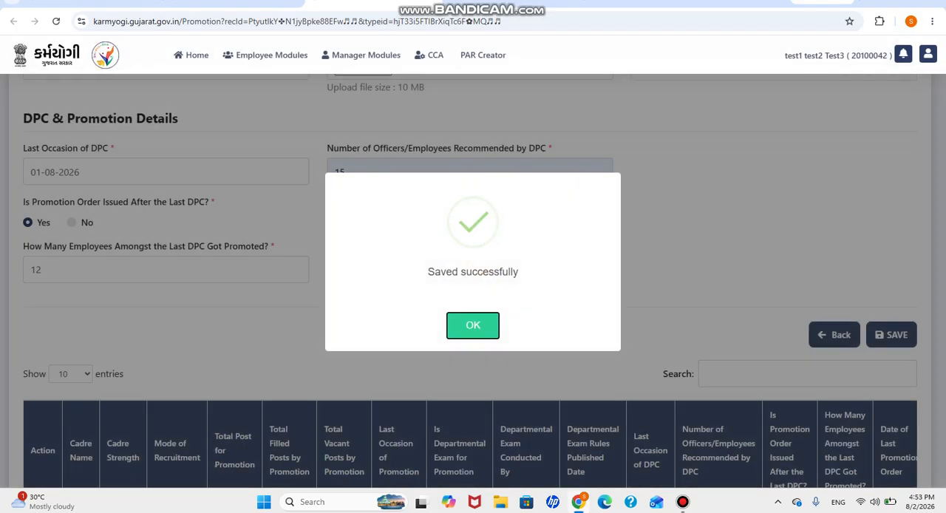
pyautogui.click(473, 326)
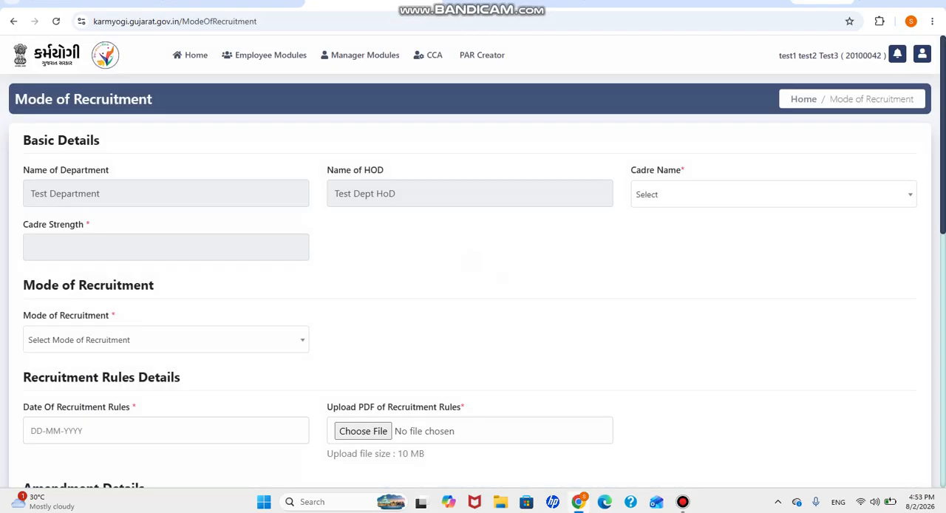
pyautogui.scroll(-8, 473, 280)
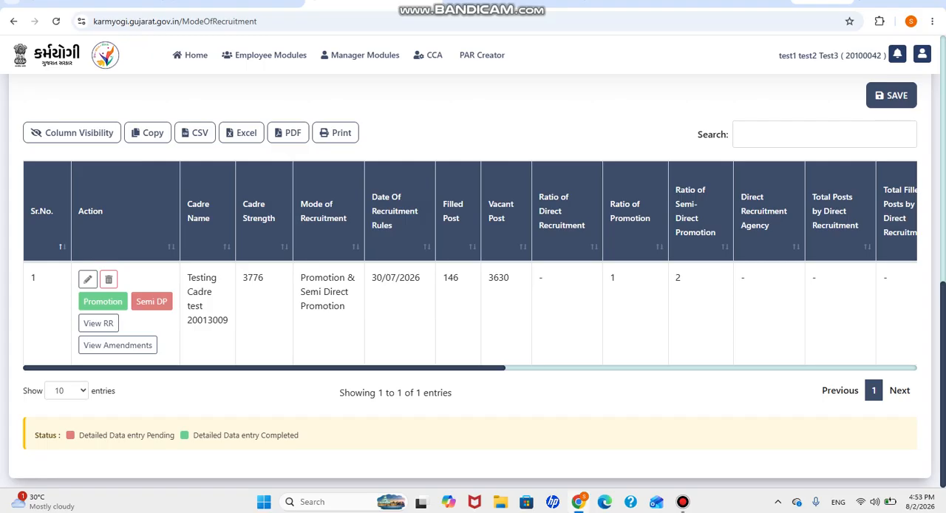
pyautogui.click(151, 300)
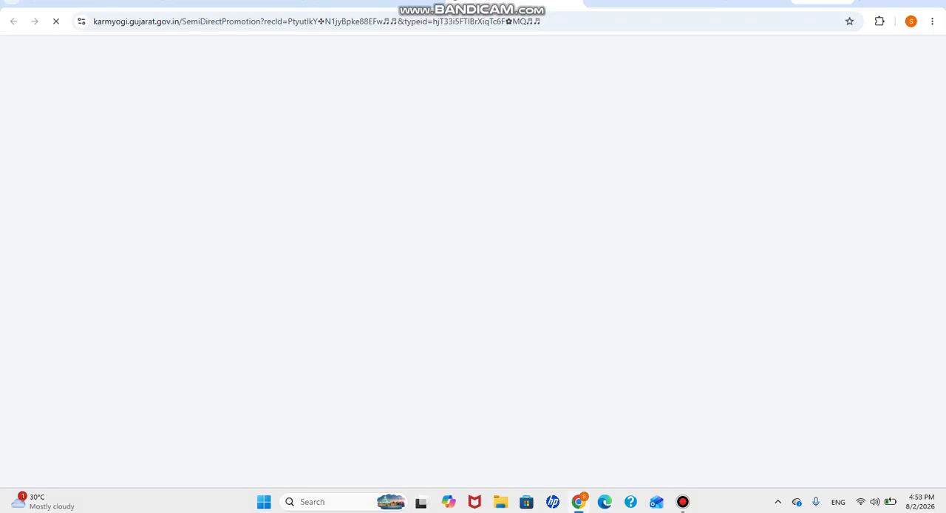
# Step: Set the semi direct exam rules date to 02-08-2026 and upload connectpdf_empty.pdf as the semi direct examination rules
pyautogui.scroll(-3, 473, 281)
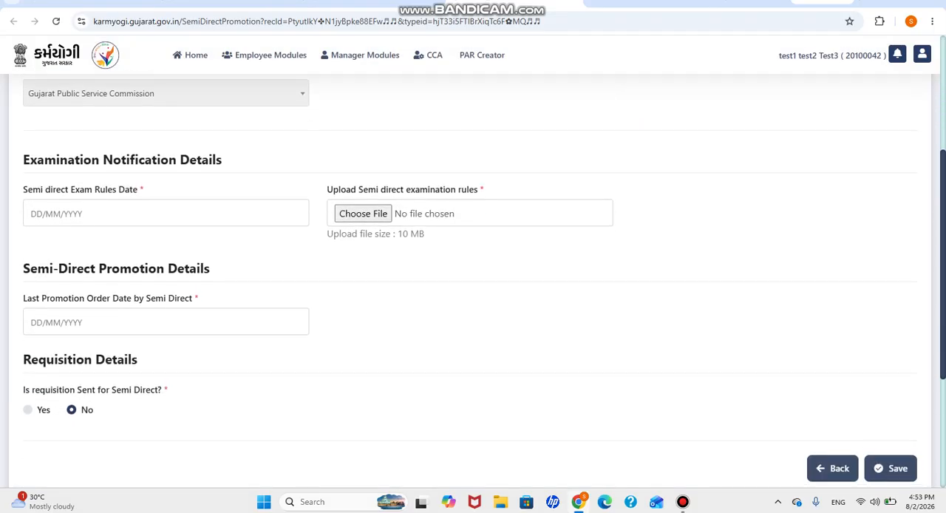
pyautogui.click(166, 213)
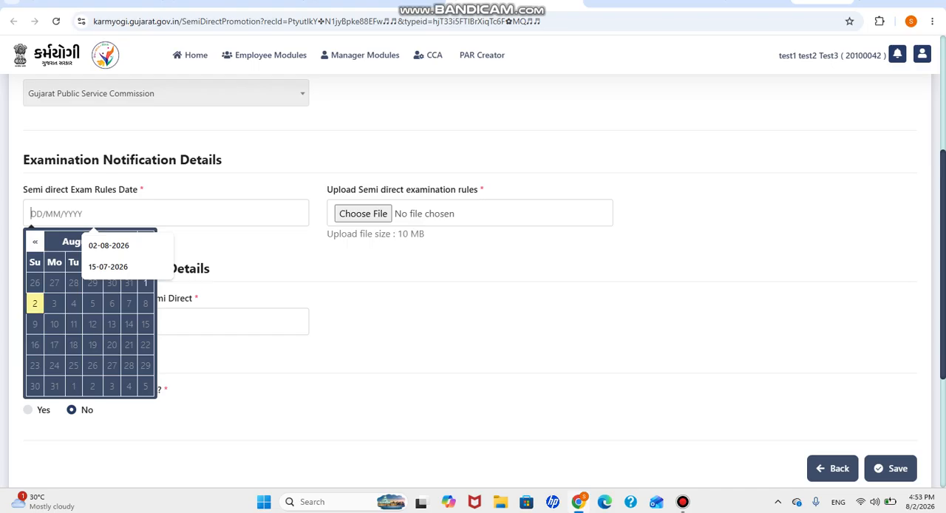
pyautogui.click(36, 303)
pyautogui.click(363, 214)
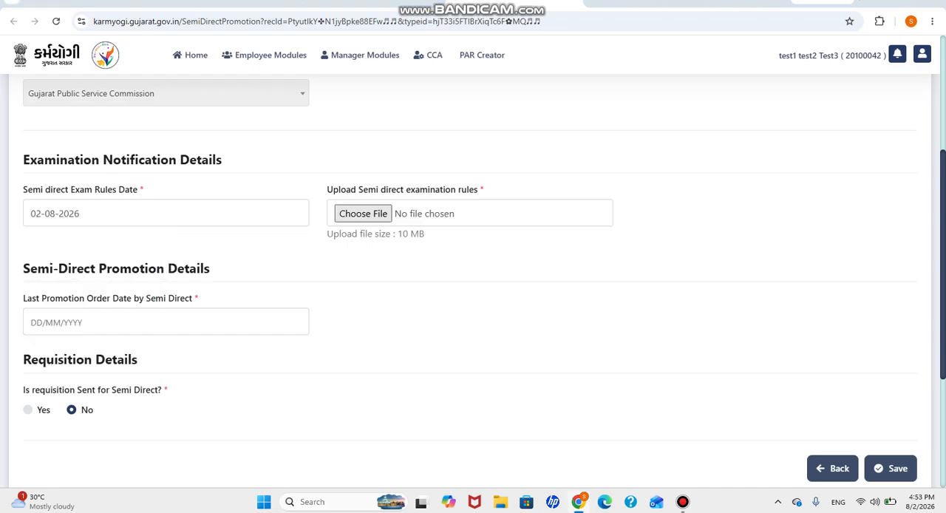
pyautogui.click(138, 194)
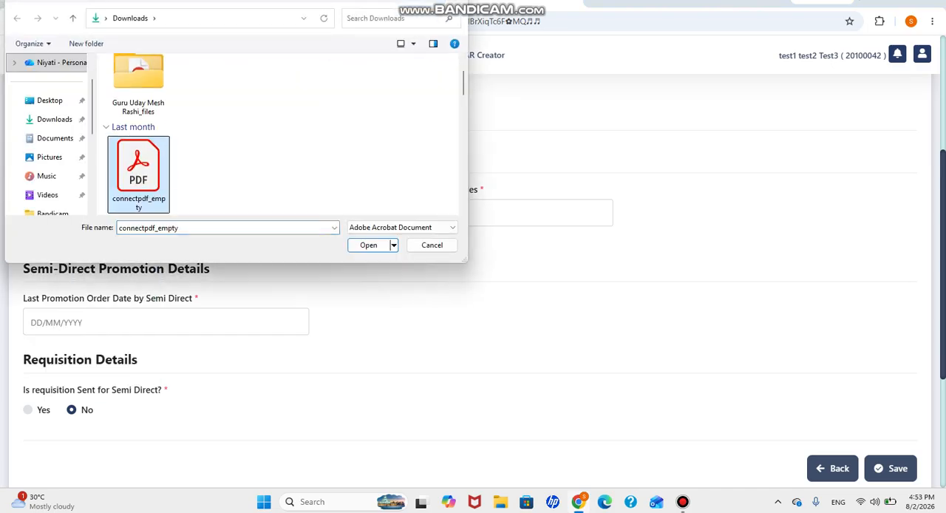
pyautogui.click(369, 245)
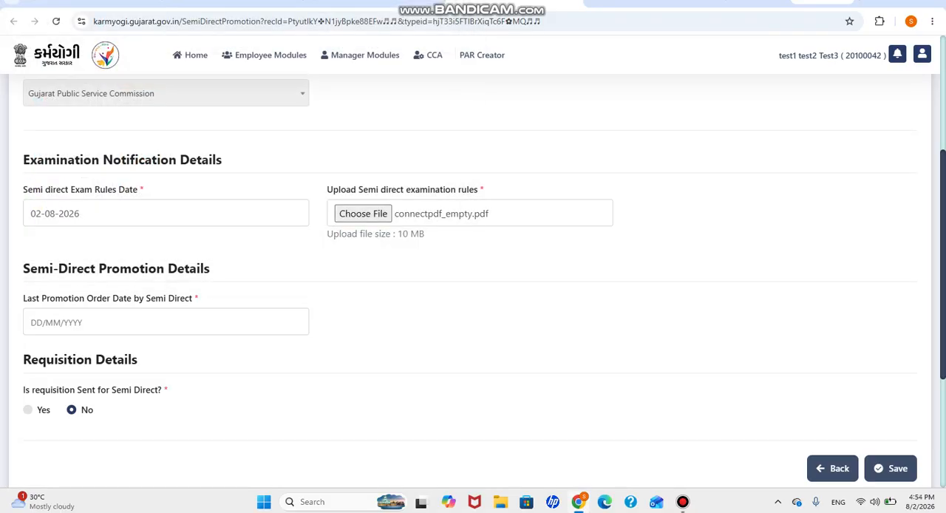
# Step: Set the last promotion order date by semi direct to 02-08-2026 and change the exam rules date to 01-08-2026
pyautogui.click(165, 322)
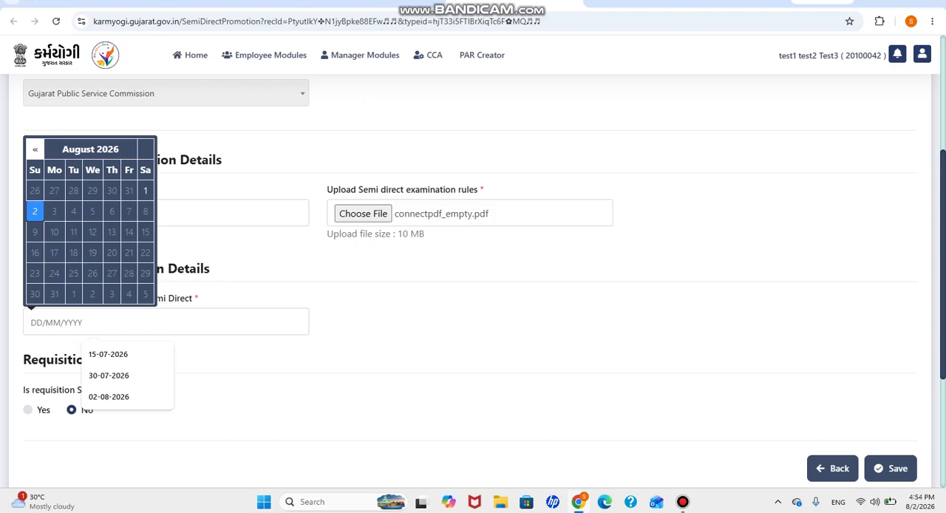
pyautogui.click(35, 211)
pyautogui.click(42, 213)
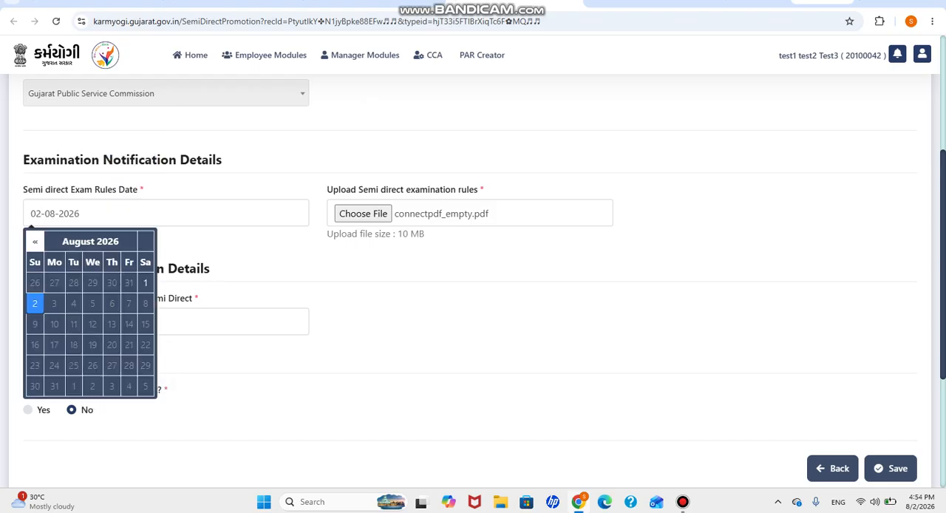
pyautogui.click(145, 282)
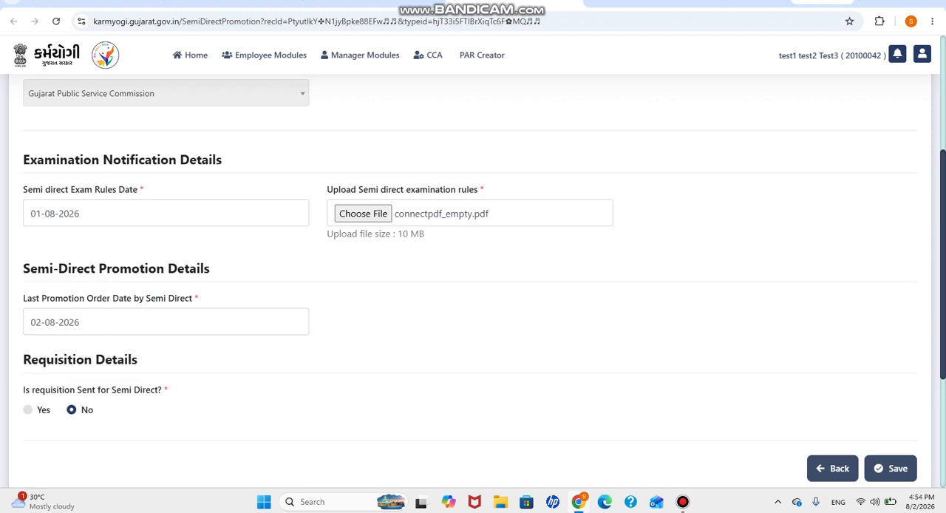
# Step: Answer Yes to requisition sent for semi direct, with 15 posts covered and the requisition sent date 02-08-2026
pyautogui.click(28, 409)
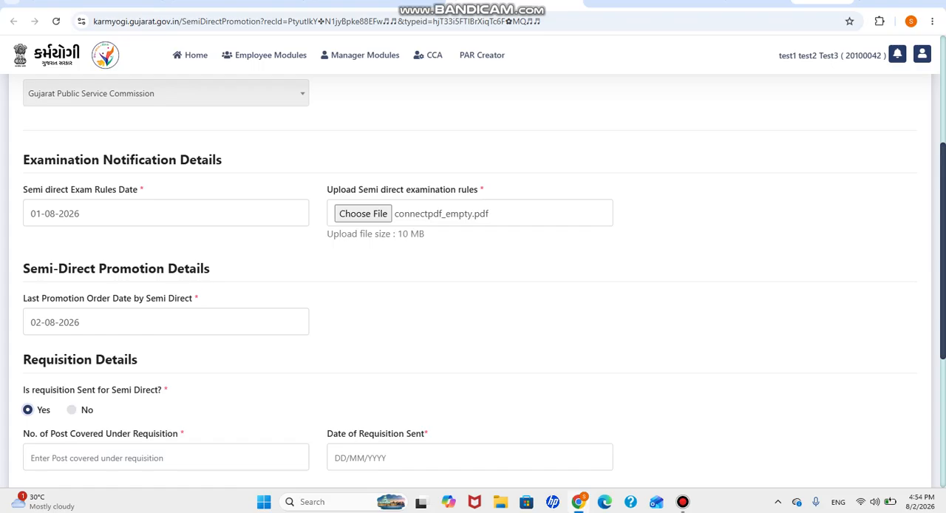
pyautogui.scroll(-3, 473, 281)
pyautogui.press('Tab')
pyautogui.press('Down')
pyautogui.press('Return')
pyautogui.press('Tab')
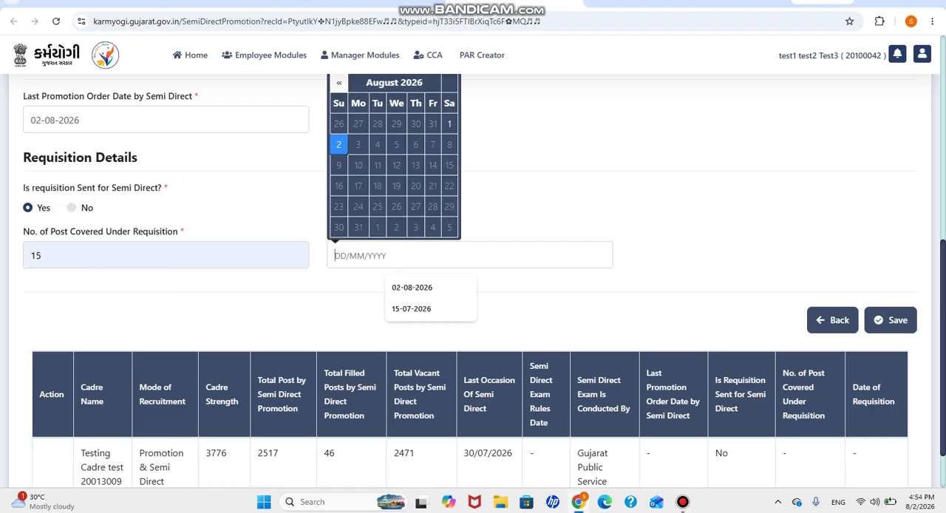
pyautogui.press('Down')
pyautogui.press('Return')
# Step: Save the Semi Direct Promotion details and return to the Mode of Recruitment page
pyautogui.press('Tab')
pyautogui.press('Return')
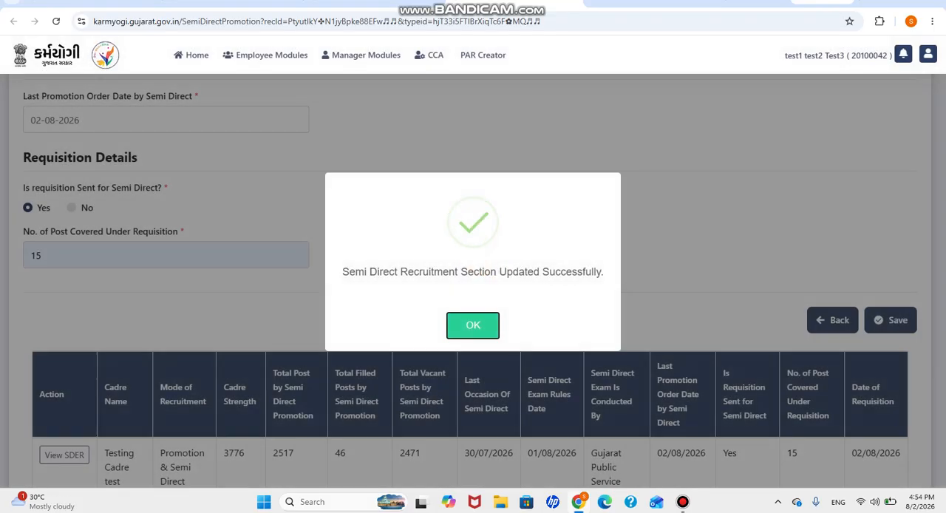
pyautogui.press('Return')
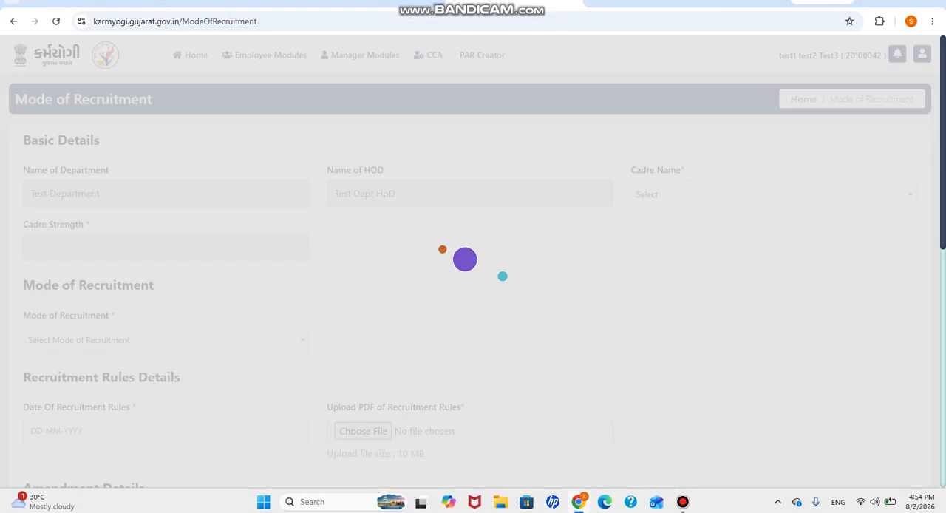
# Step: Review the cadre's saved record in the Mode of Recruitment table, including its data entry status and post columns
pyautogui.scroll(-8, 473, 288)
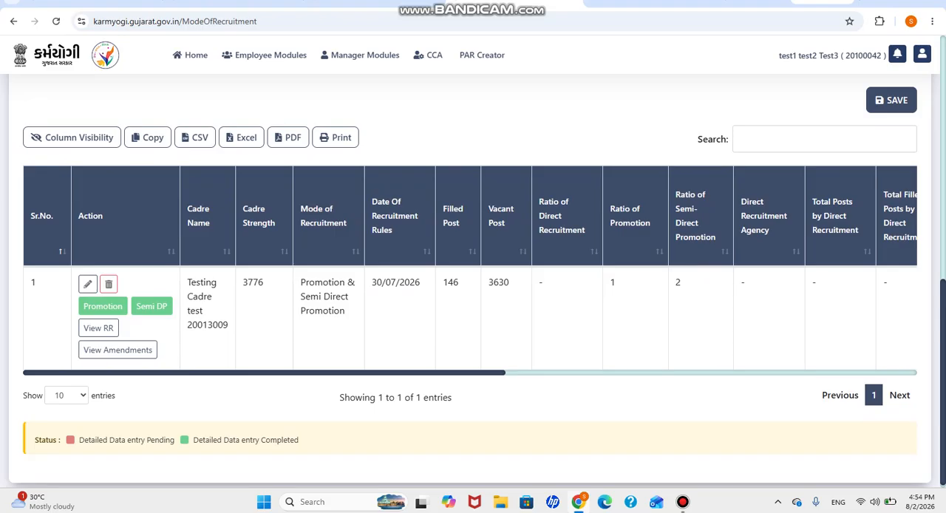
pyautogui.hscroll(1, 470, 269)
pyautogui.hscroll(10, 470, 271)
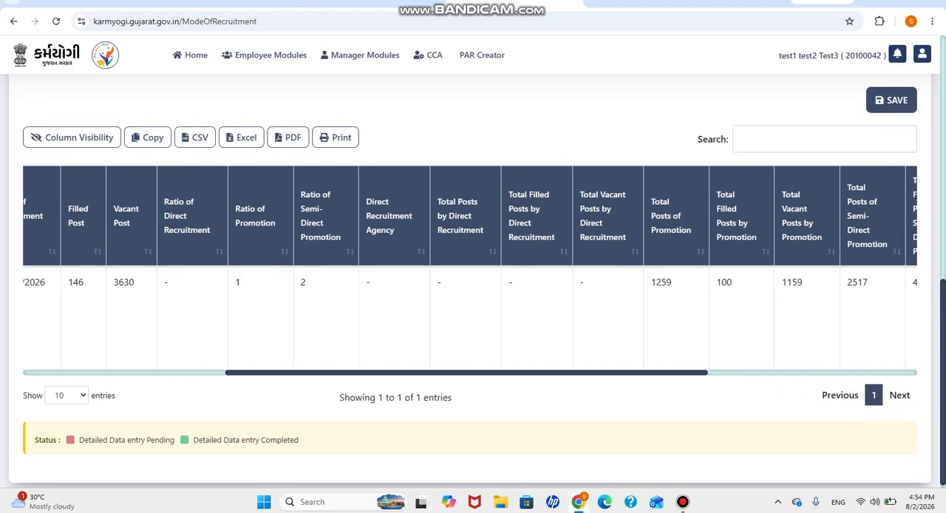
pyautogui.hscroll(-8, 470, 296)
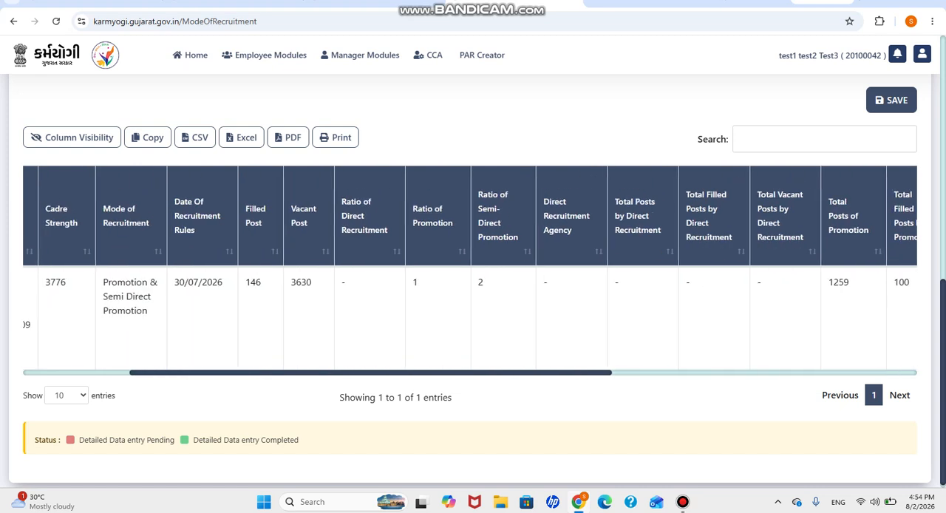